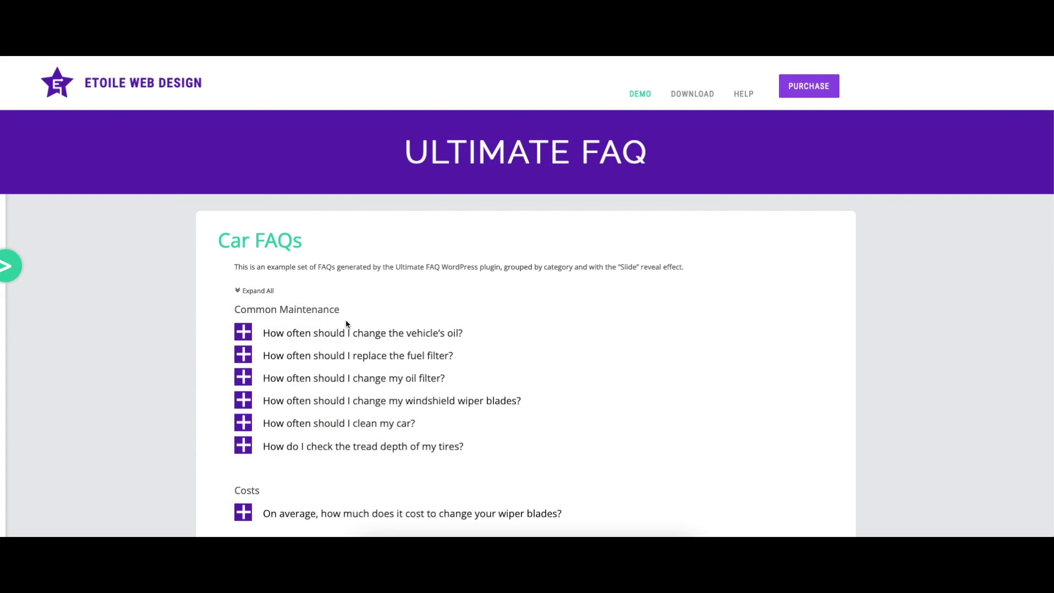
Step: Expand the oil-change and fuel-filter answers on Car FAQs, then show the FAQs Page choices
click(347, 333)
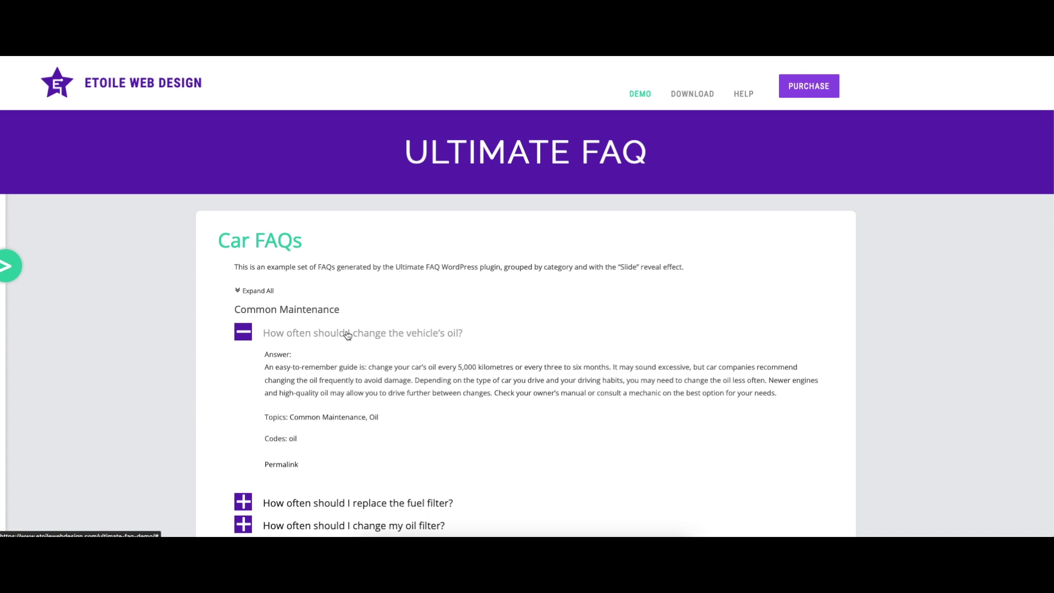
scroll(348, 334, down, 3)
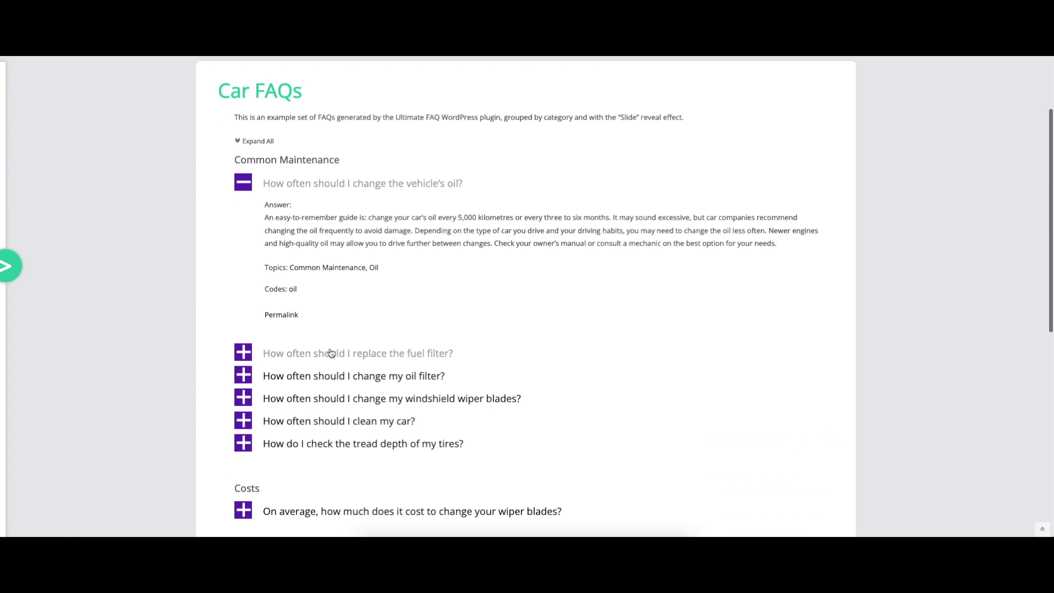
click(331, 353)
scroll(331, 352, down, 5)
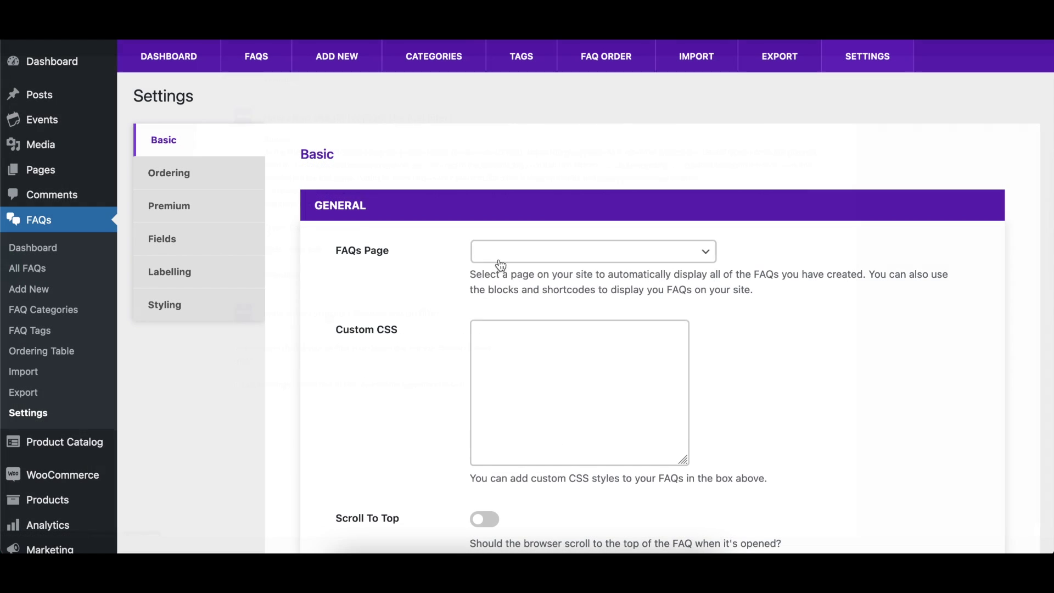
click(496, 257)
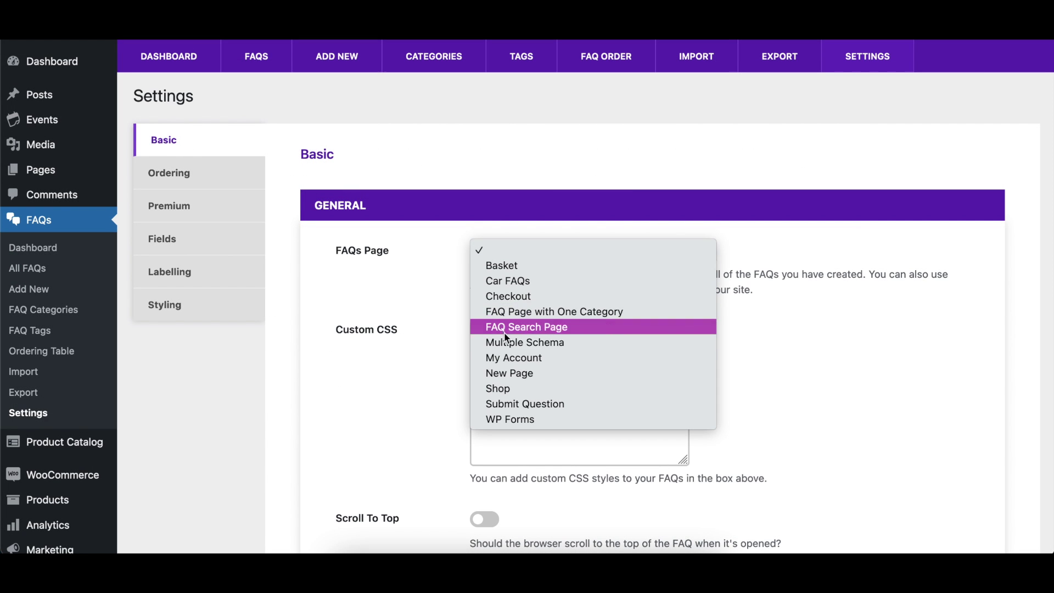
Step: Choose Car FAQs as the automatic FAQs page and insert a Display FAQs block into New Page
click(512, 282)
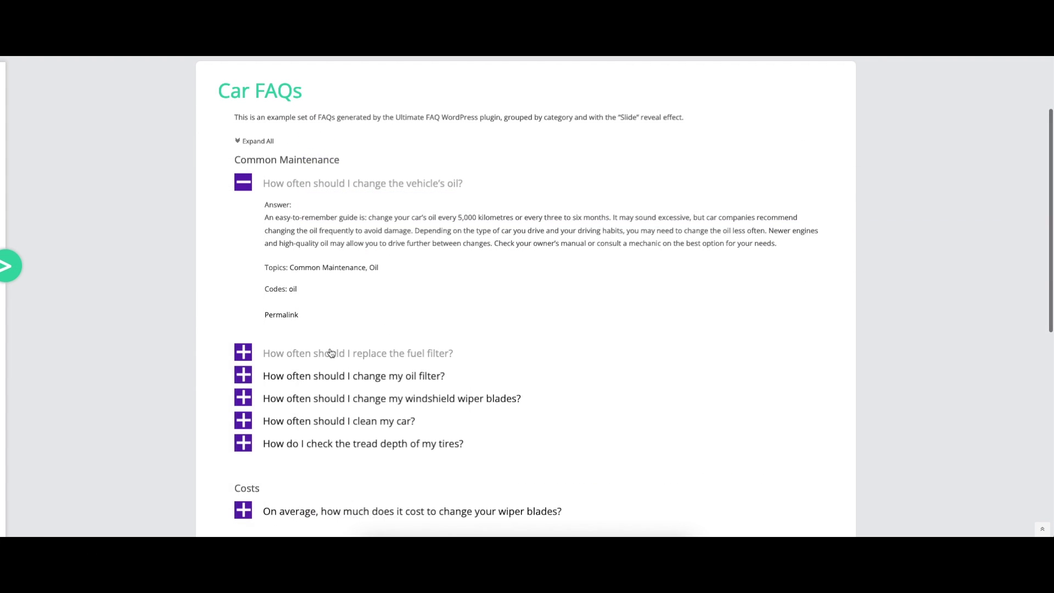
scroll(330, 352, down, 5)
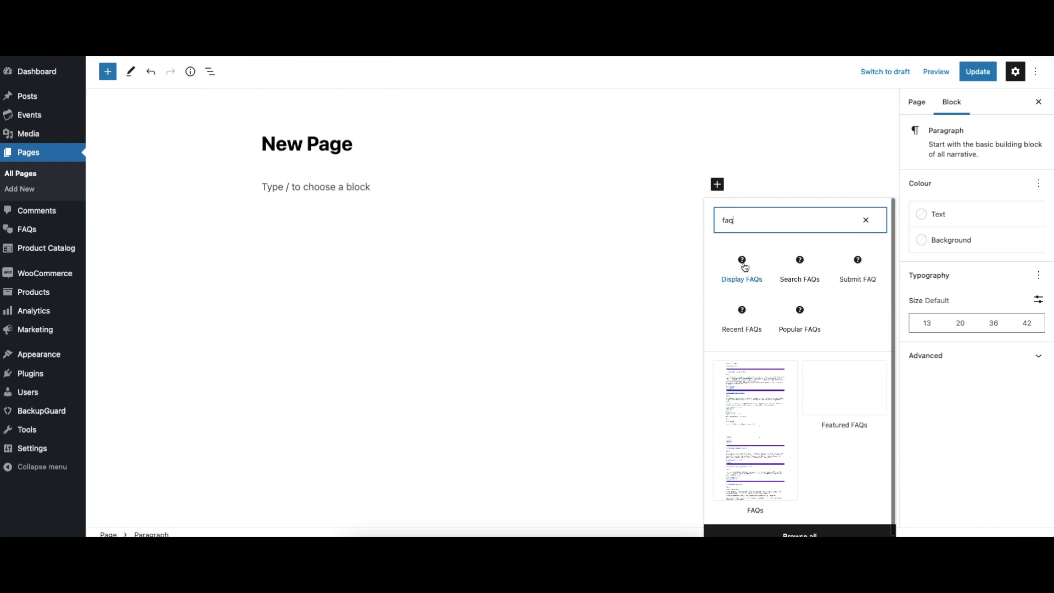
click(743, 264)
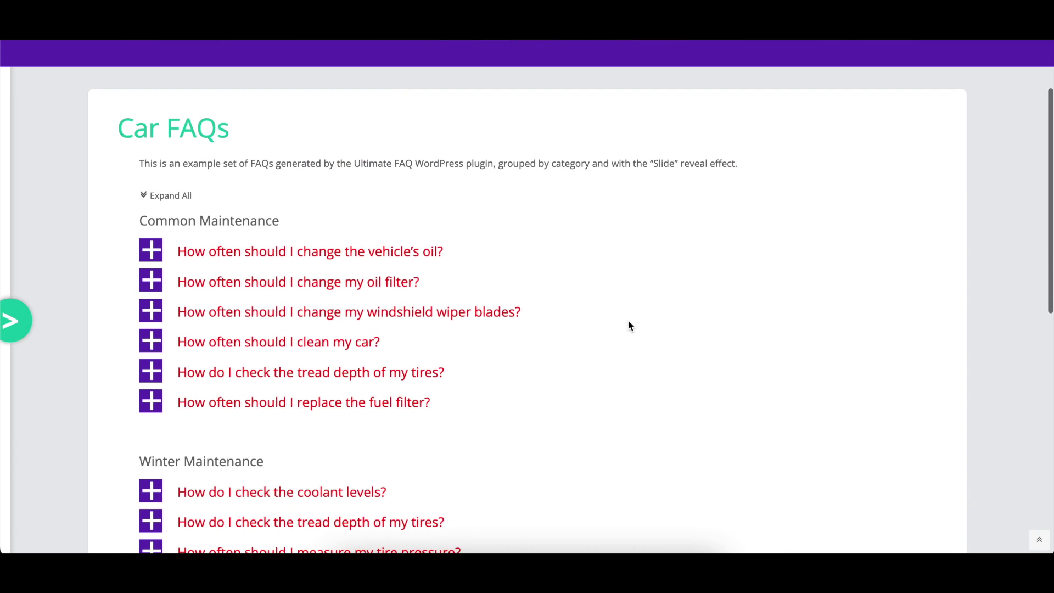
Step: Expand the vehicle's oil, fuel-filter and oil-filter answers, now with red question titles
scroll(629, 325, down, 1)
scroll(629, 325, down, 1)
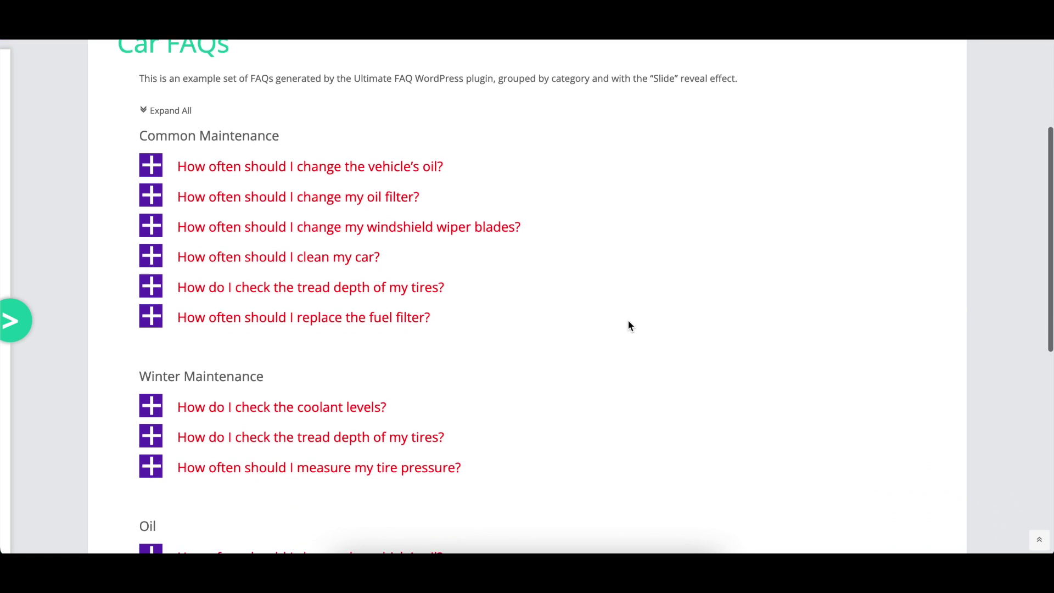
scroll(629, 325, down, 1)
scroll(628, 325, down, 1)
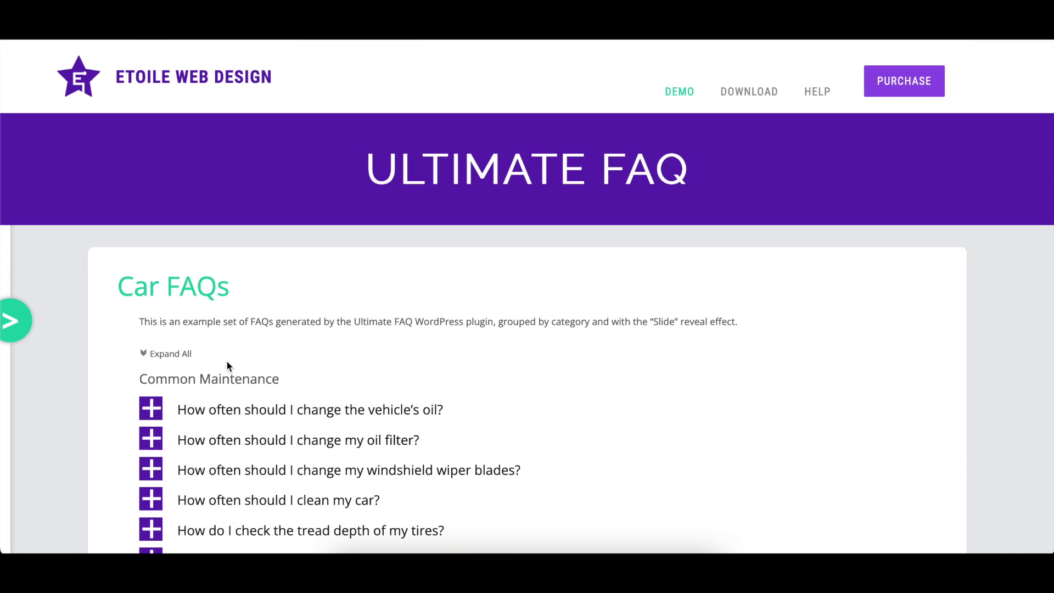
click(348, 410)
scroll(352, 413, down, 5)
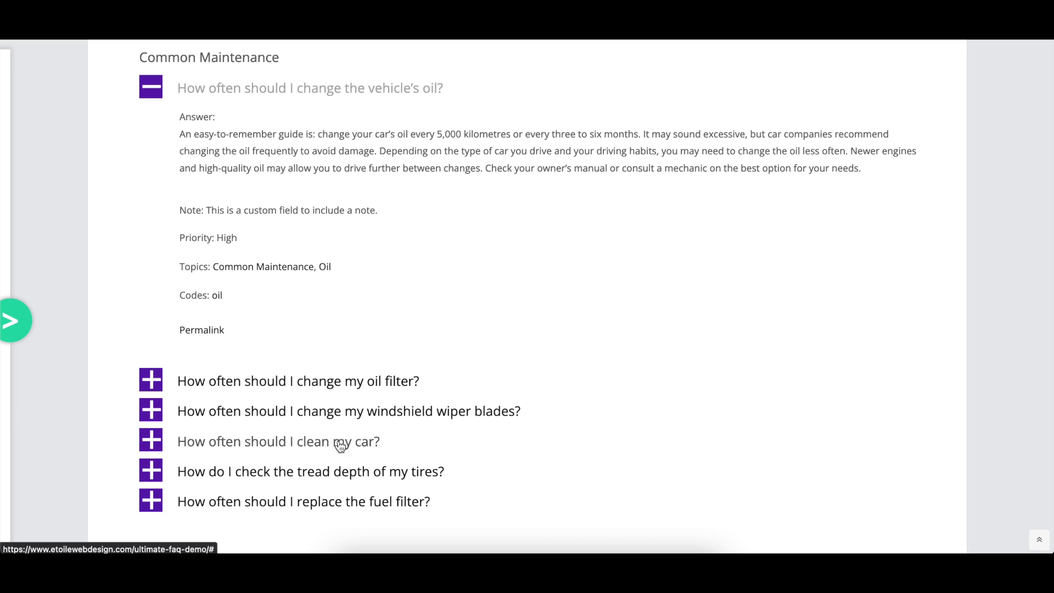
click(326, 501)
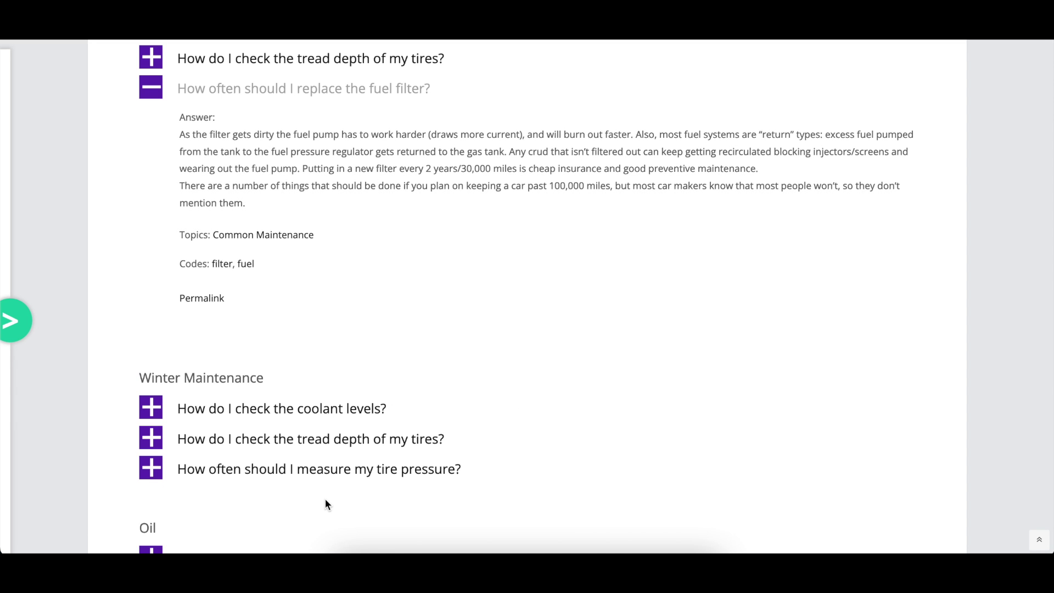
click(213, 175)
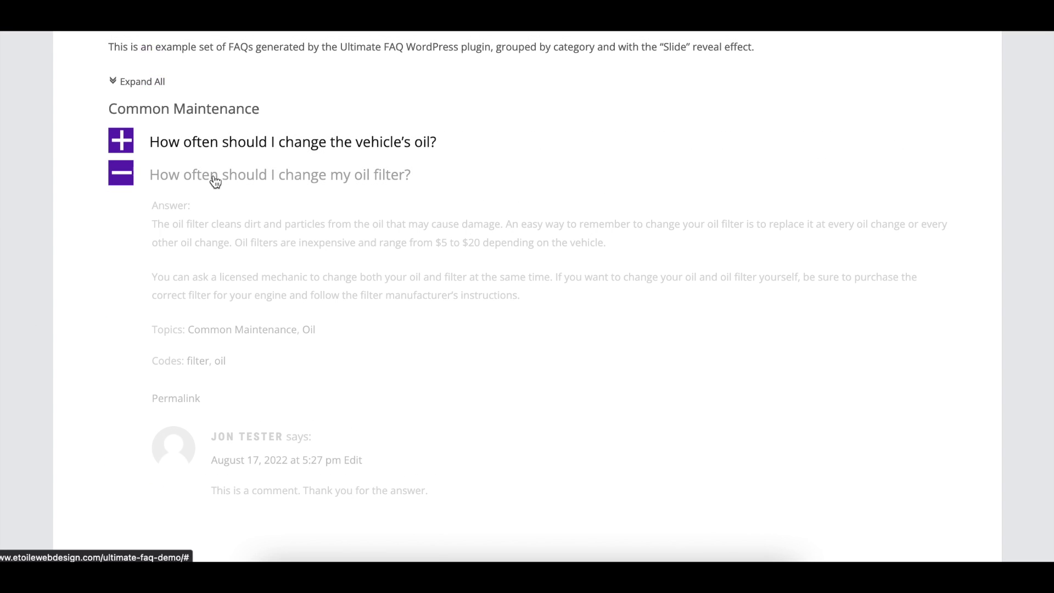
Step: Enable Allow comments in the oil FAQ's Discussion panel and update the FAQ
scroll(245, 219, down, 3)
scroll(276, 307, down, 1)
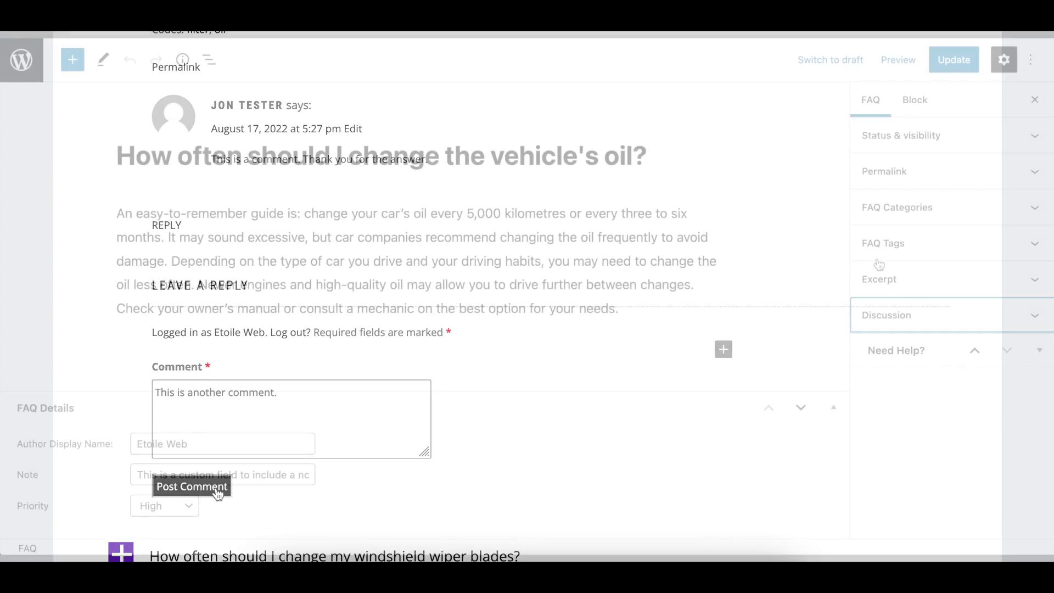
click(946, 317)
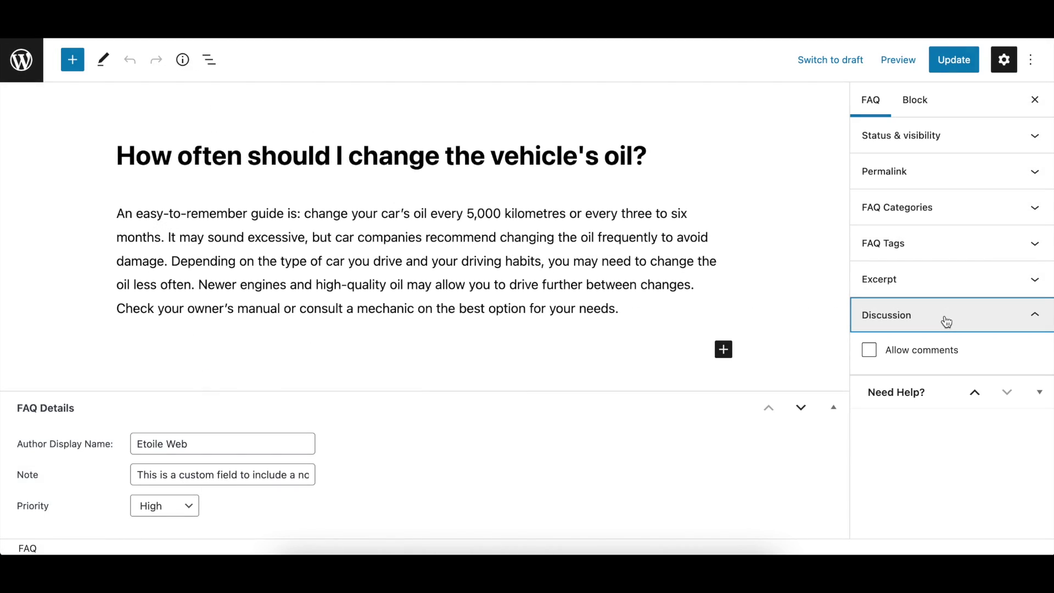
click(869, 350)
click(966, 64)
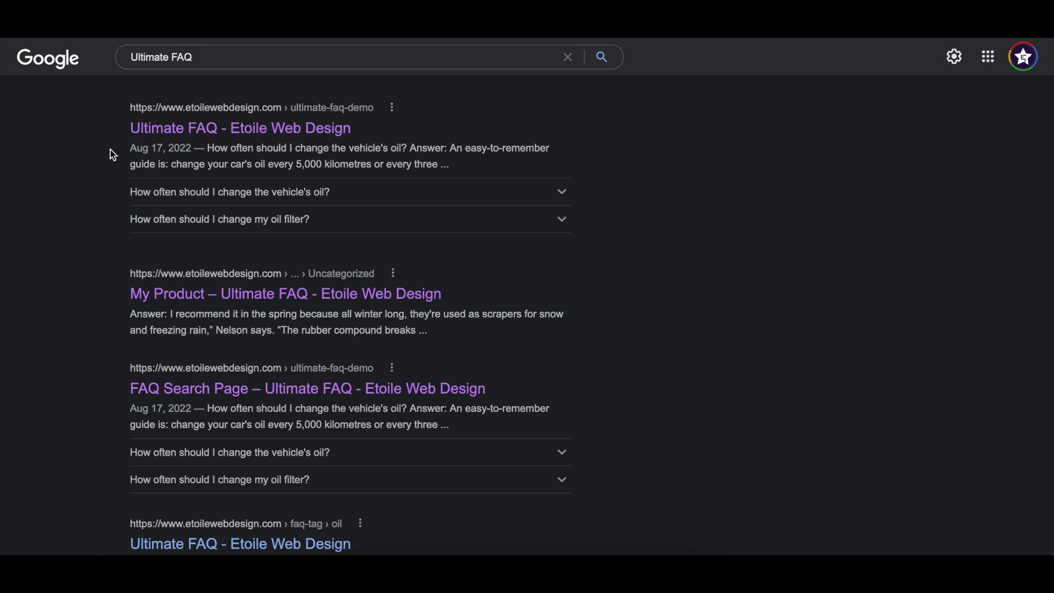
Step: Expand, collapse, then re-expand Google's FAQ rich results, ending on the oil-filter answer
click(220, 197)
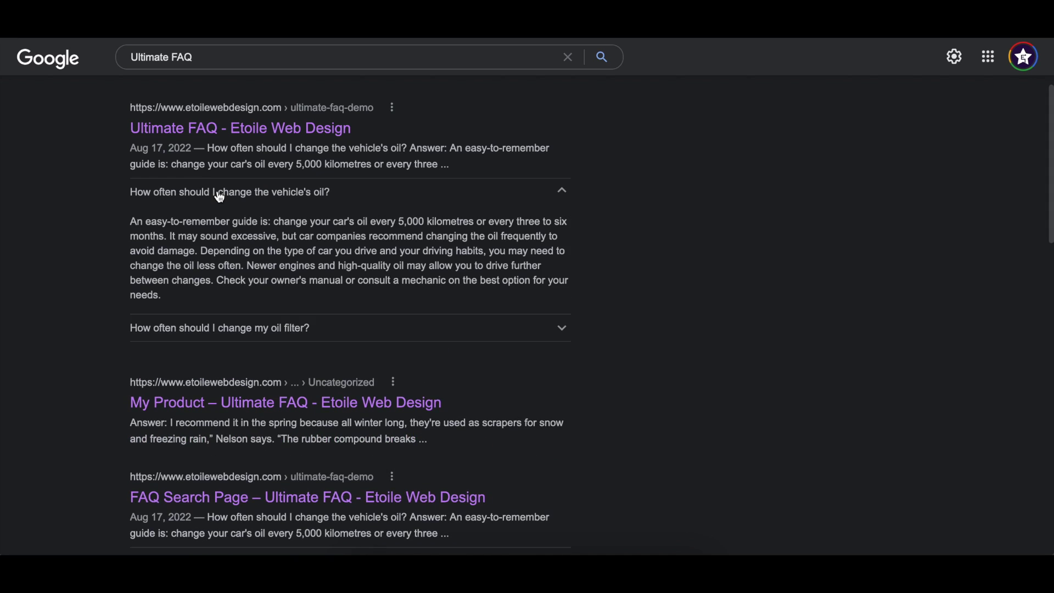
click(219, 196)
click(217, 219)
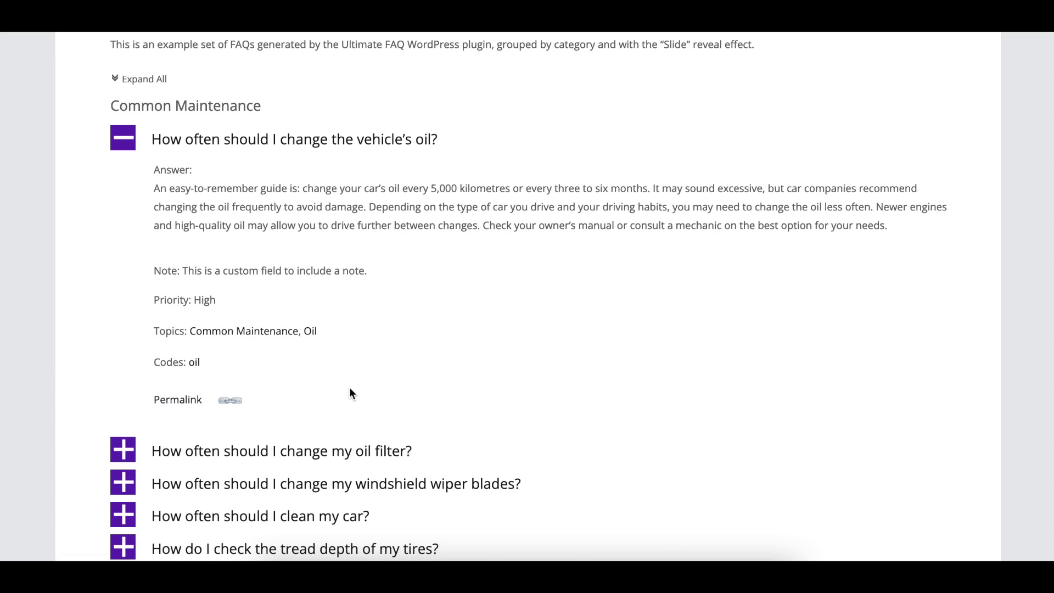
Step: Follow the expanded oil FAQ's Permalink to its single-question page
click(230, 401)
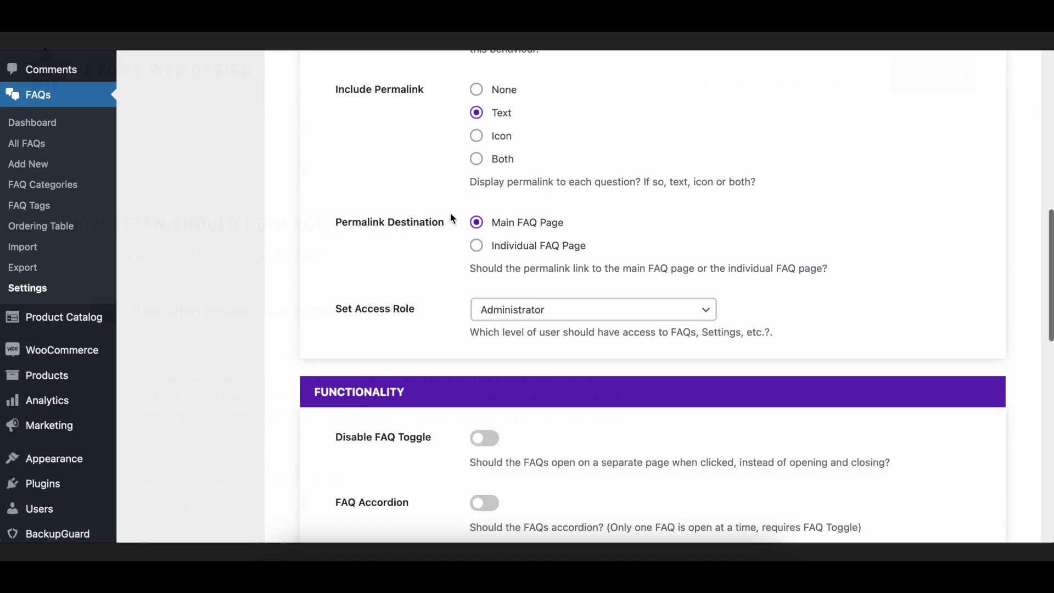
Step: Set the Set Access Role option to Editor
scroll(450, 213, down, 1)
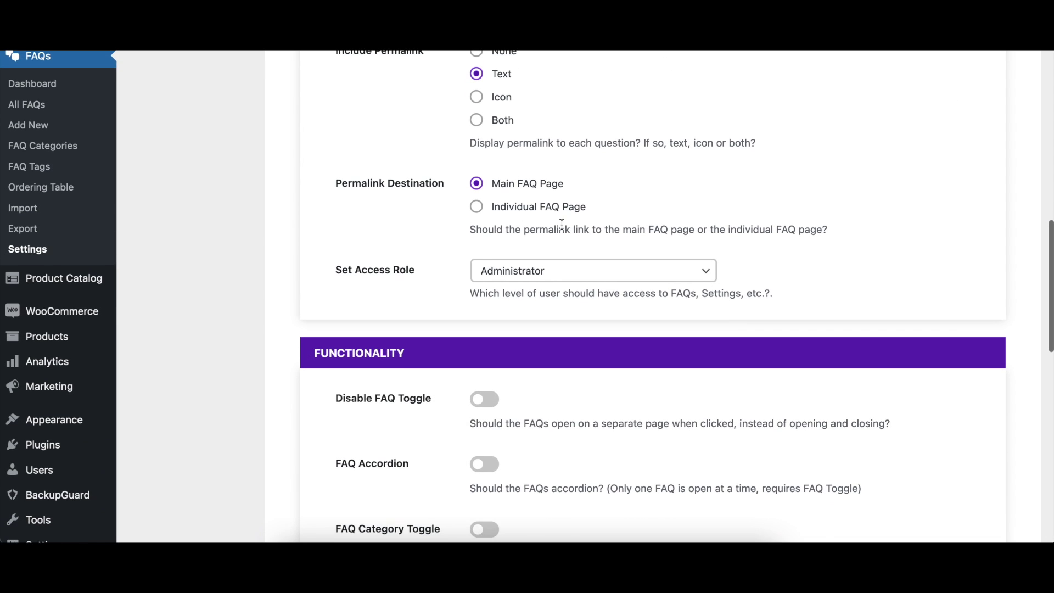
scroll(561, 223, down, 2)
click(557, 171)
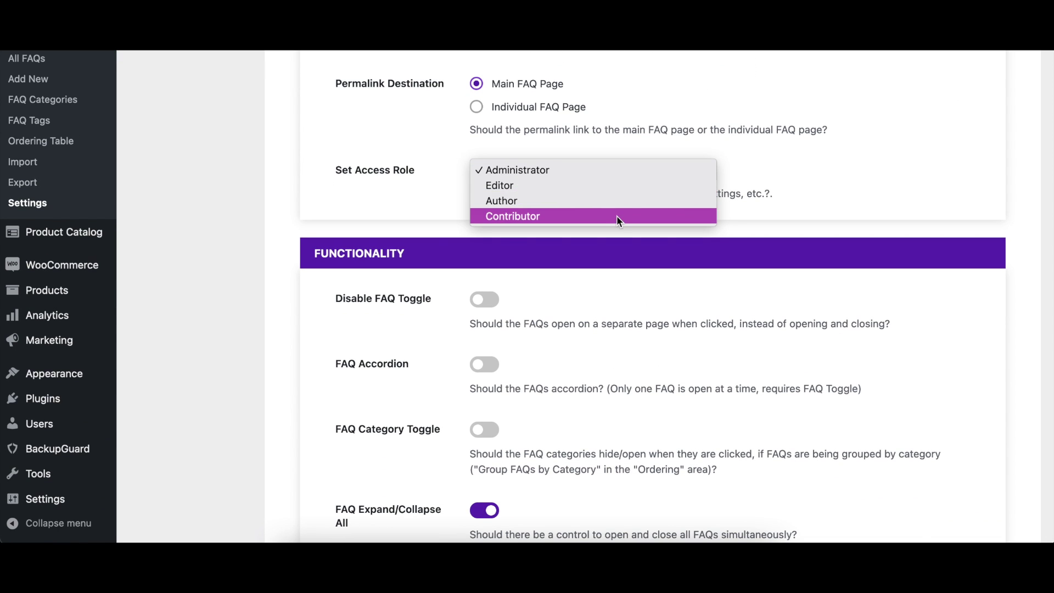
click(633, 187)
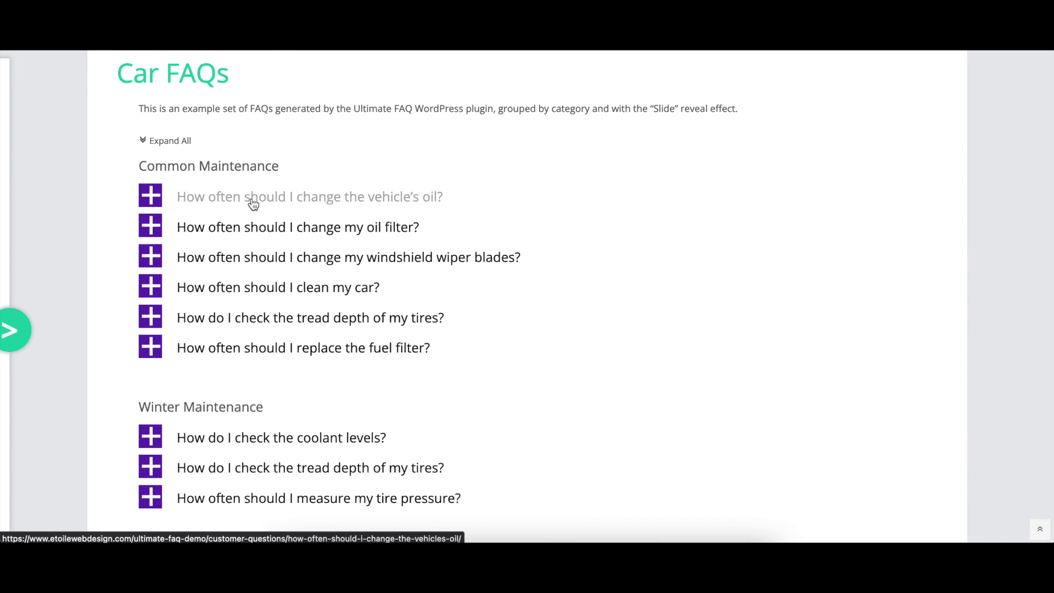
Step: Open the vehicle's oil FAQ and the oil-filter FAQ each on its own page
click(252, 203)
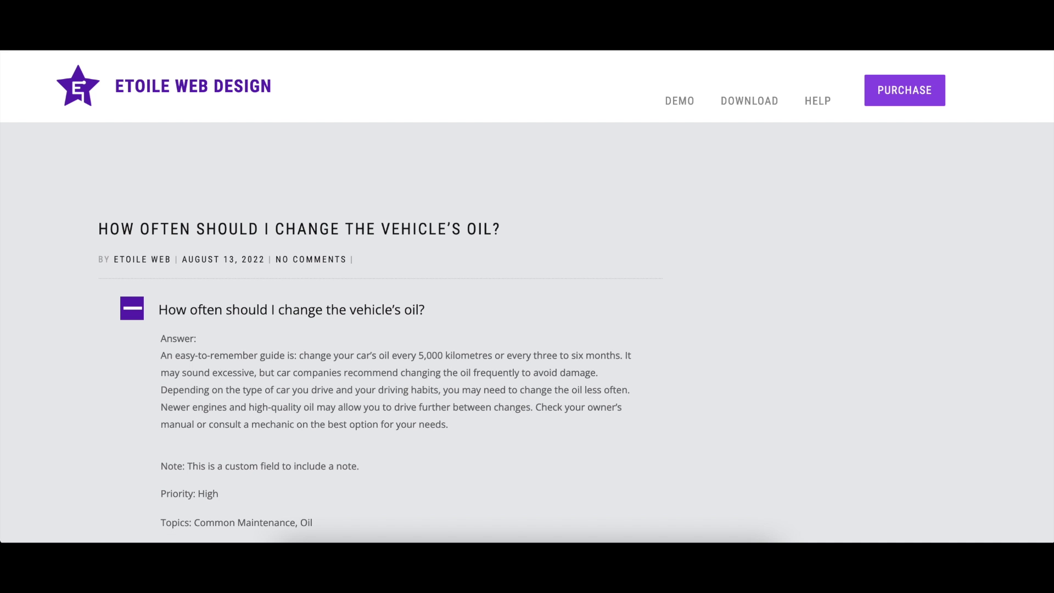
scroll(527, 296, left, 5)
click(248, 231)
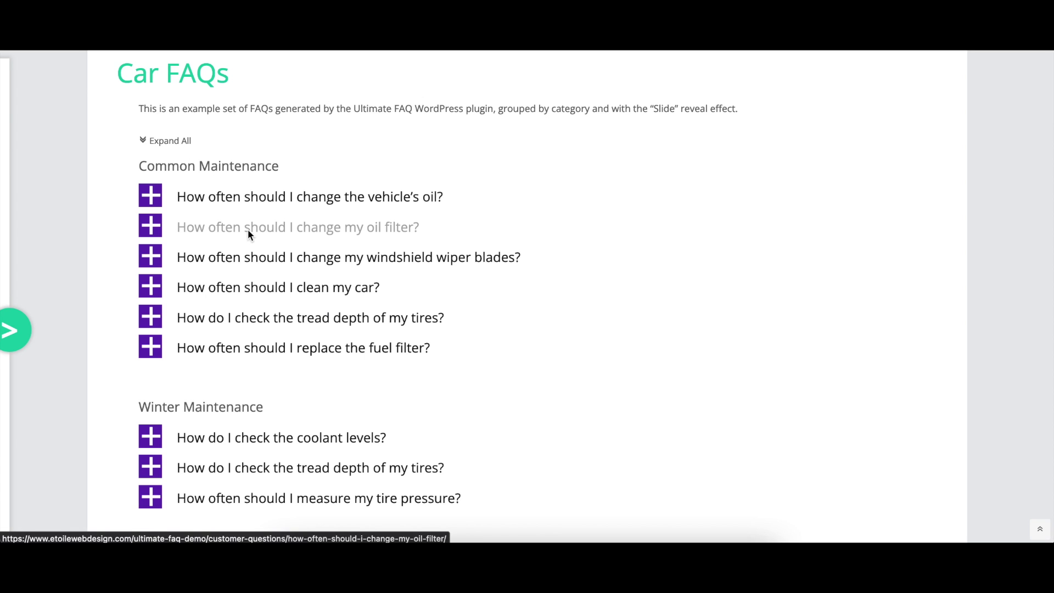
scroll(250, 235, down, 3)
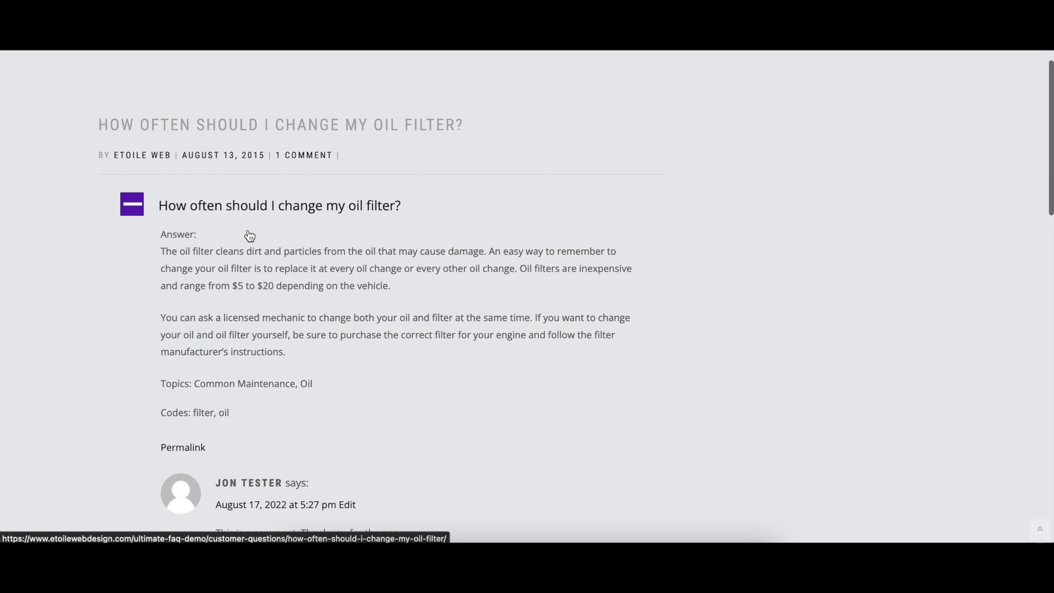
scroll(63, 66, left, 5)
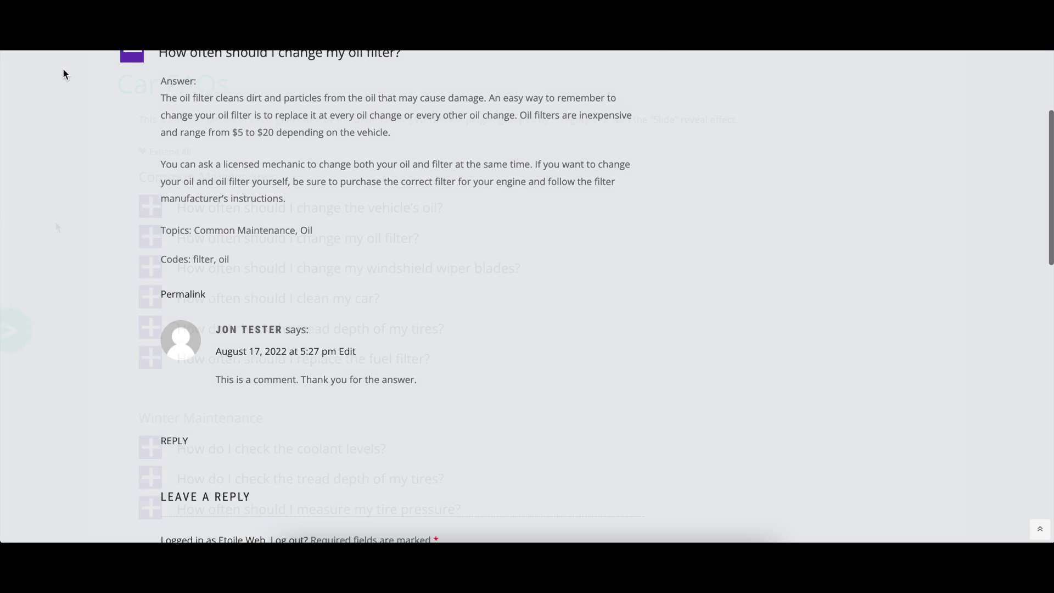
Step: Expand the Winter Maintenance and then Common Maintenance tread-depth answers
click(252, 383)
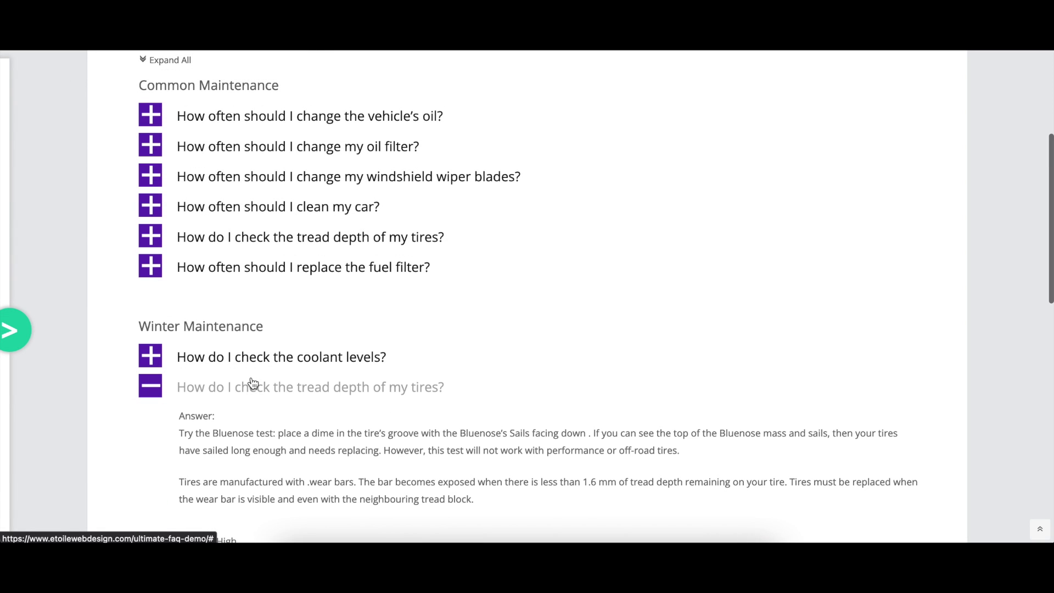
scroll(263, 351, down, 1)
click(275, 214)
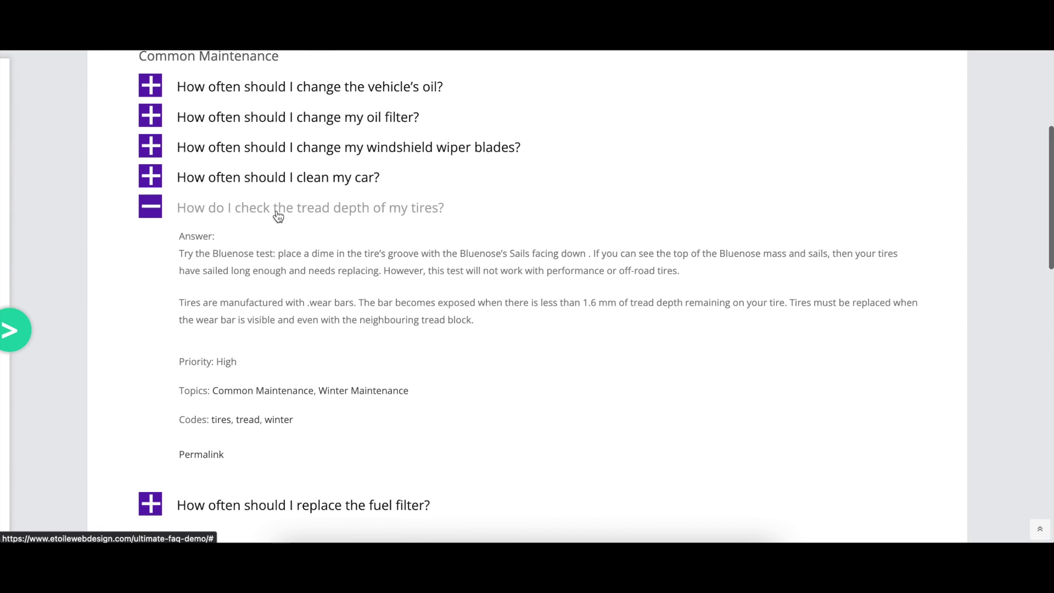
scroll(276, 214, down, 1)
scroll(275, 213, down, 3)
scroll(275, 213, up, 4)
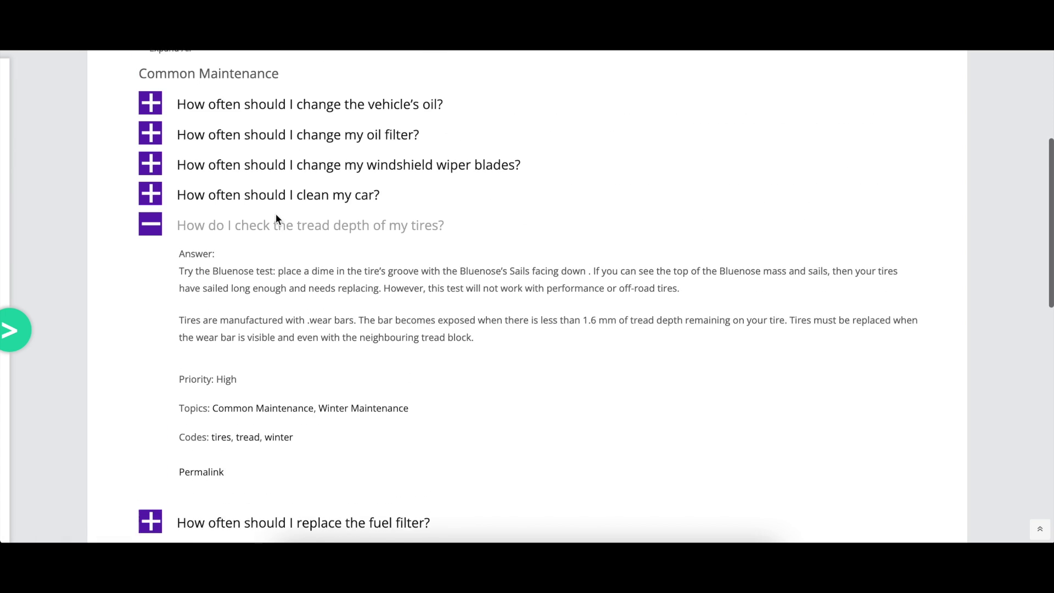
Step: Expand the vehicle's oil answer, closing tread depth, then open Common Maintenance
click(268, 126)
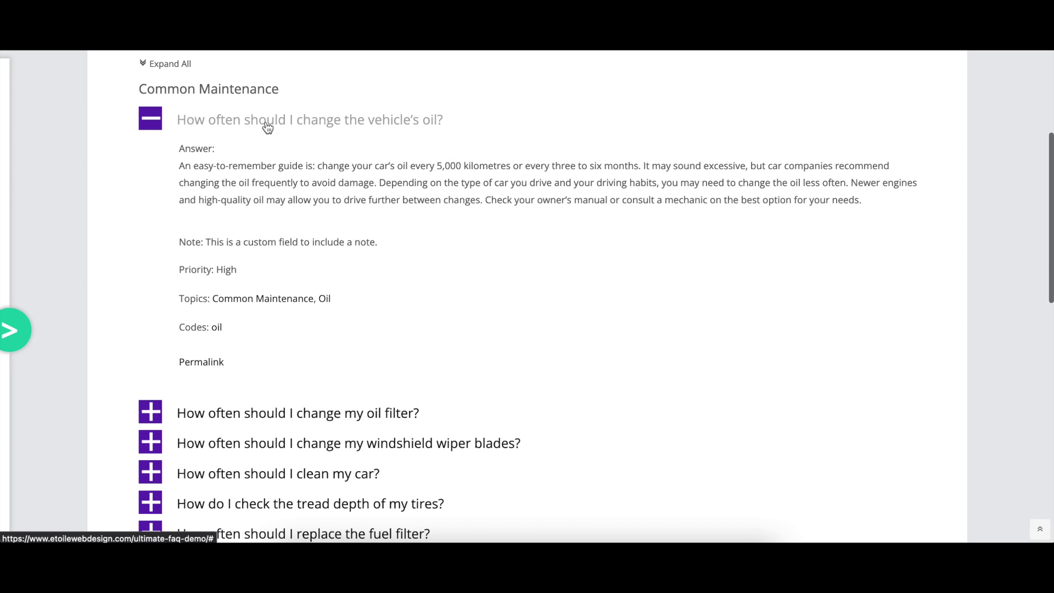
scroll(269, 132, down, 1)
scroll(271, 142, down, 2)
scroll(270, 142, up, 1)
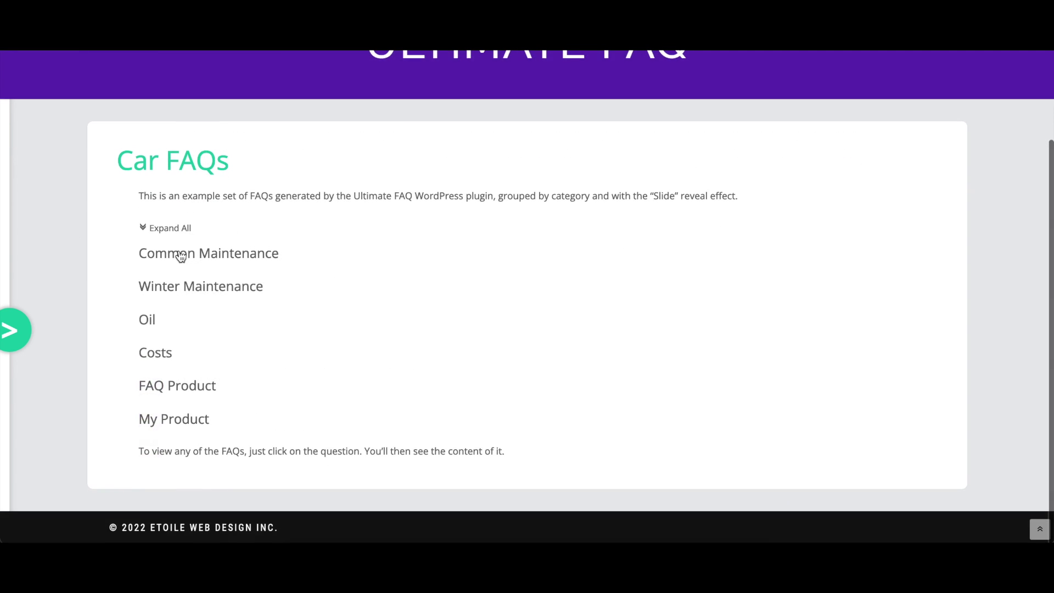
click(183, 255)
Step: Expand the Winter Maintenance, Oil and Costs categories in turn
scroll(209, 266, down, 3)
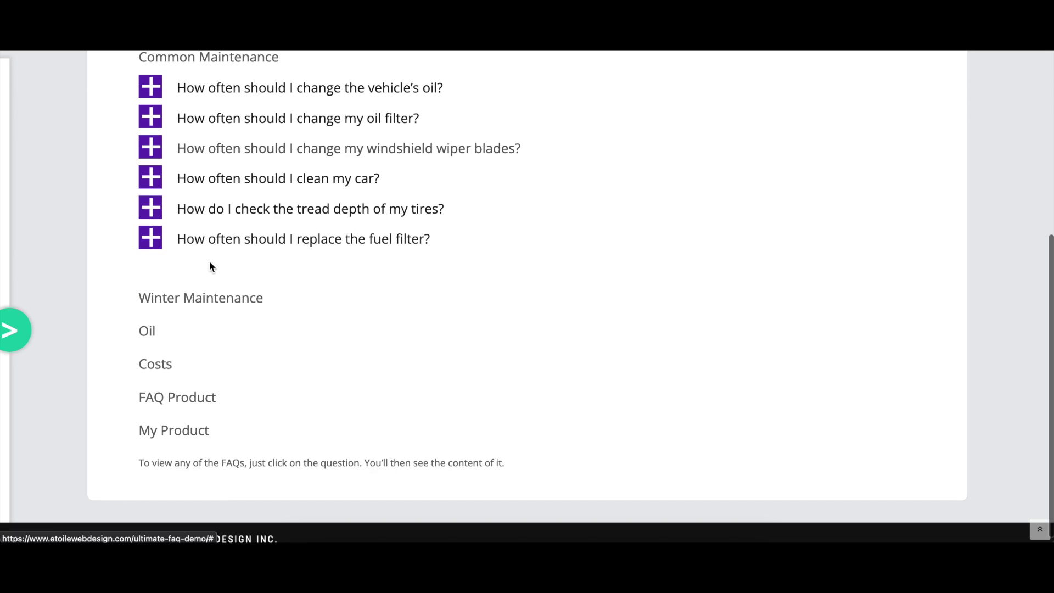
click(205, 297)
scroll(181, 313, down, 2)
click(148, 319)
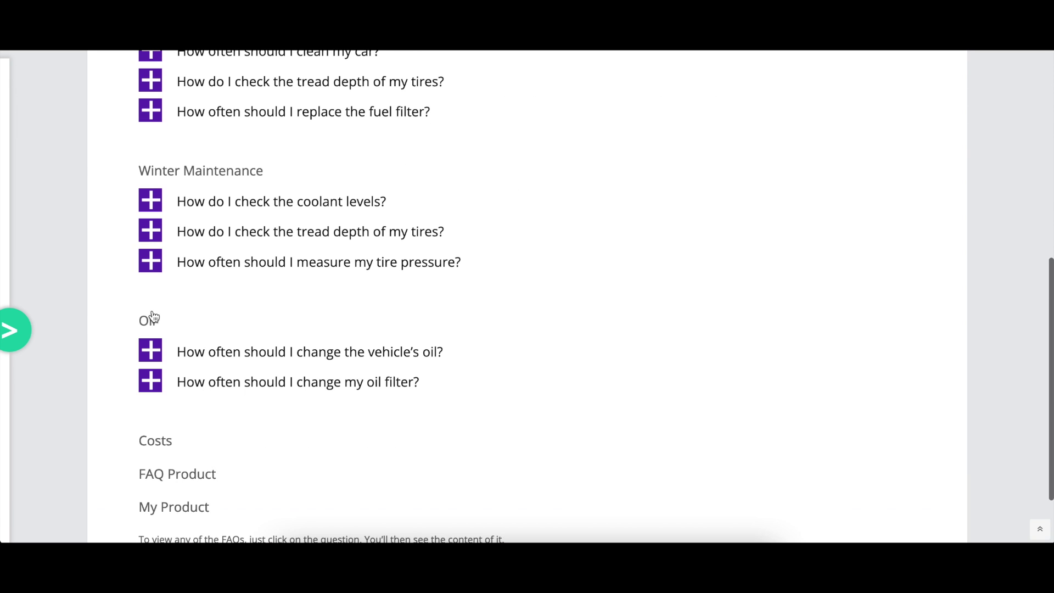
scroll(156, 318, down, 2)
click(161, 360)
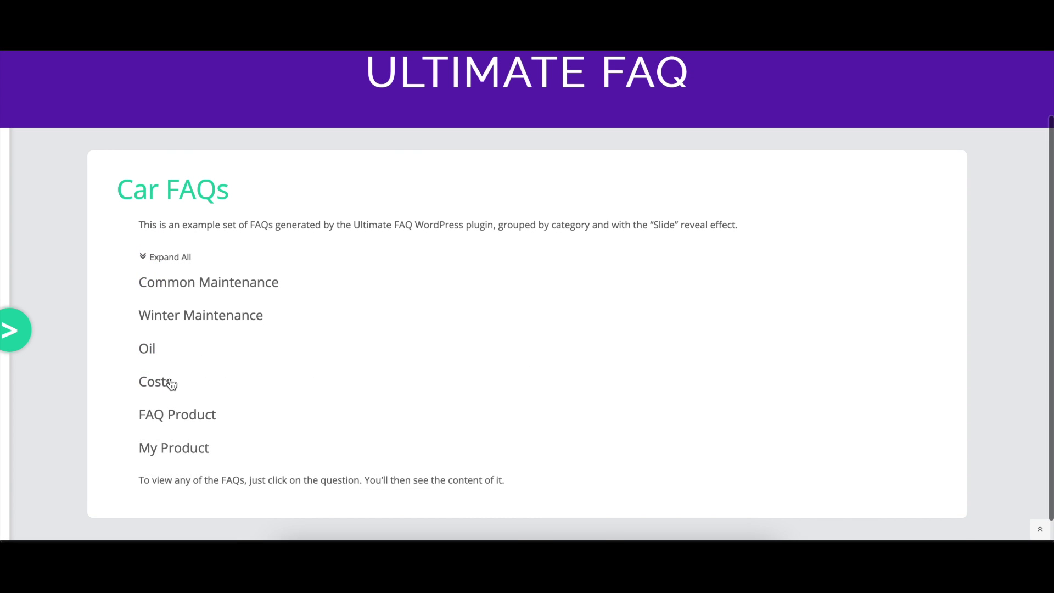
Step: Expand Costs, Winter Maintenance, then Common Maintenance, each collapsing the previous one
click(171, 384)
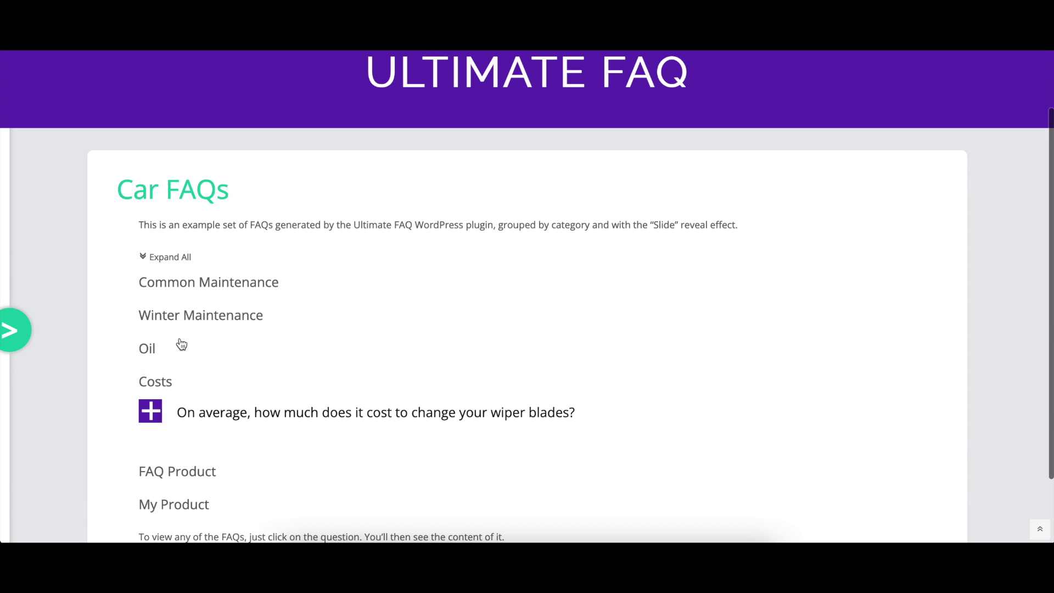
click(180, 320)
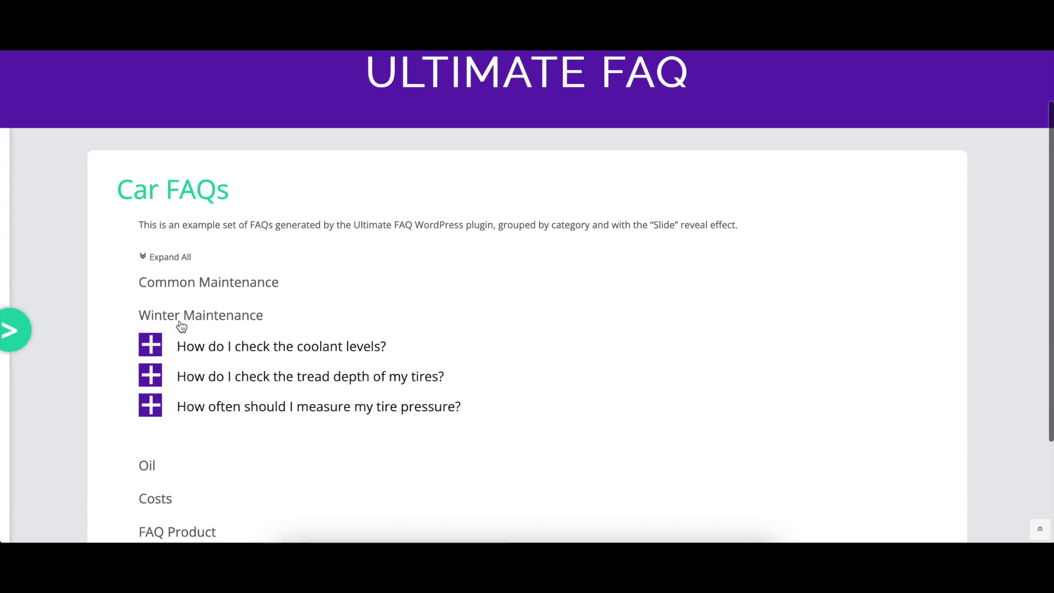
click(187, 285)
scroll(186, 290, down, 4)
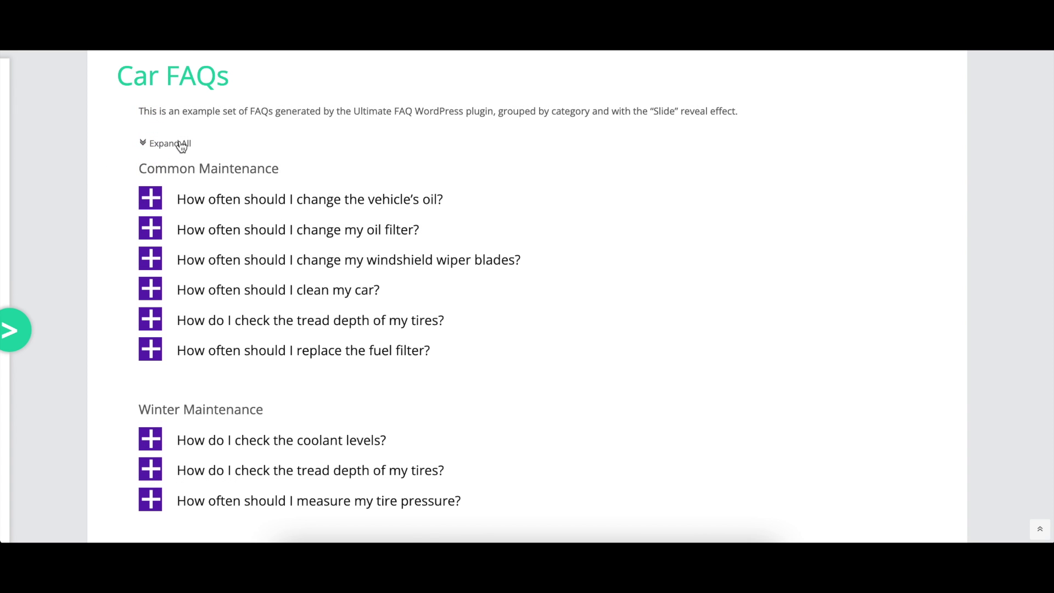
Step: Use Expand All to open every answer and scroll through them
click(182, 145)
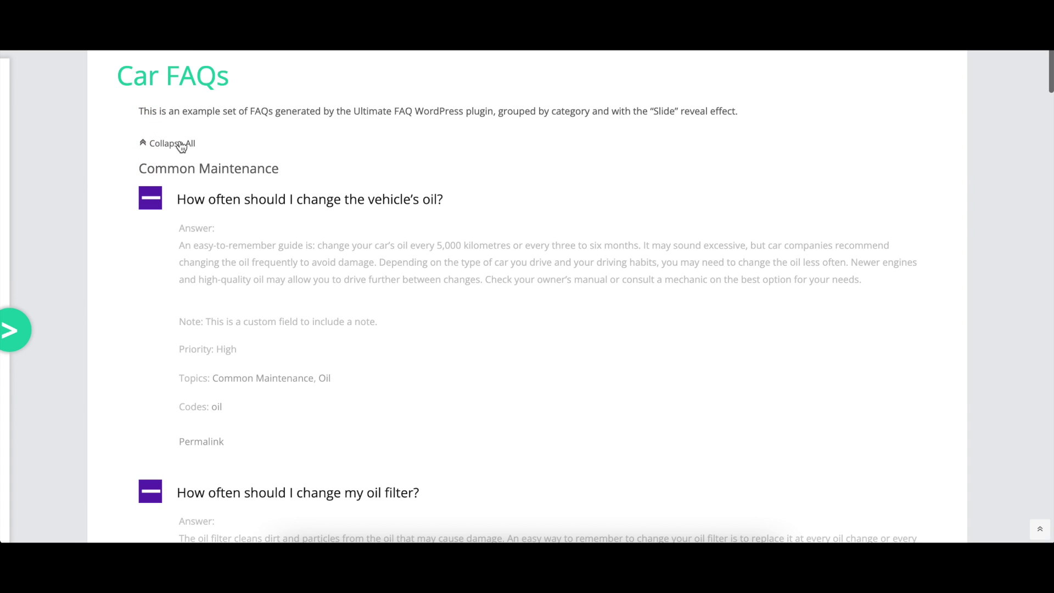
scroll(180, 147, down, 5)
scroll(179, 147, down, 3)
scroll(180, 147, down, 4)
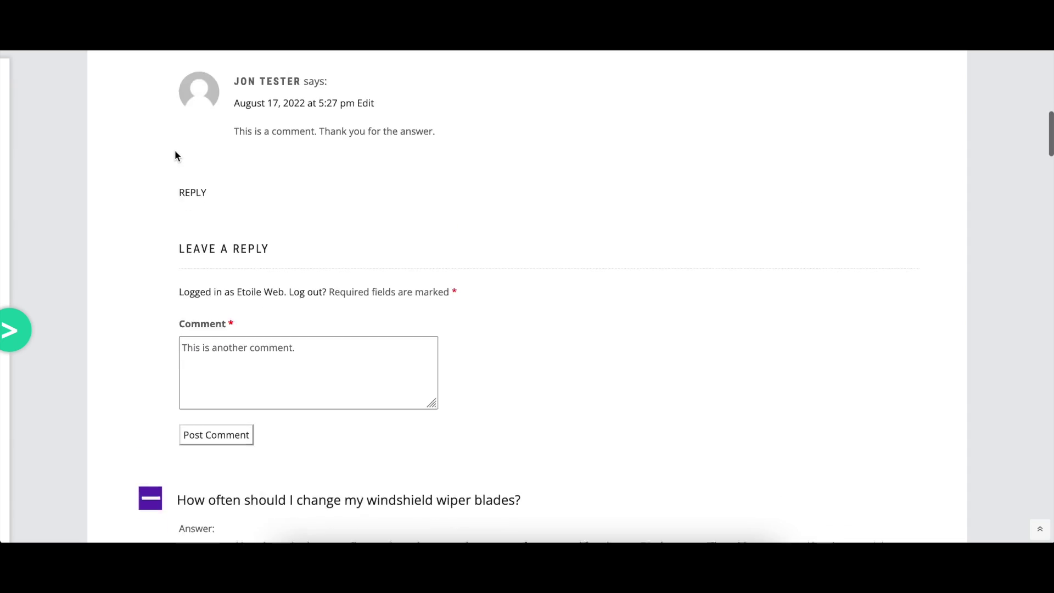
scroll(175, 150, down, 6)
scroll(174, 150, down, 4)
scroll(173, 152, down, 2)
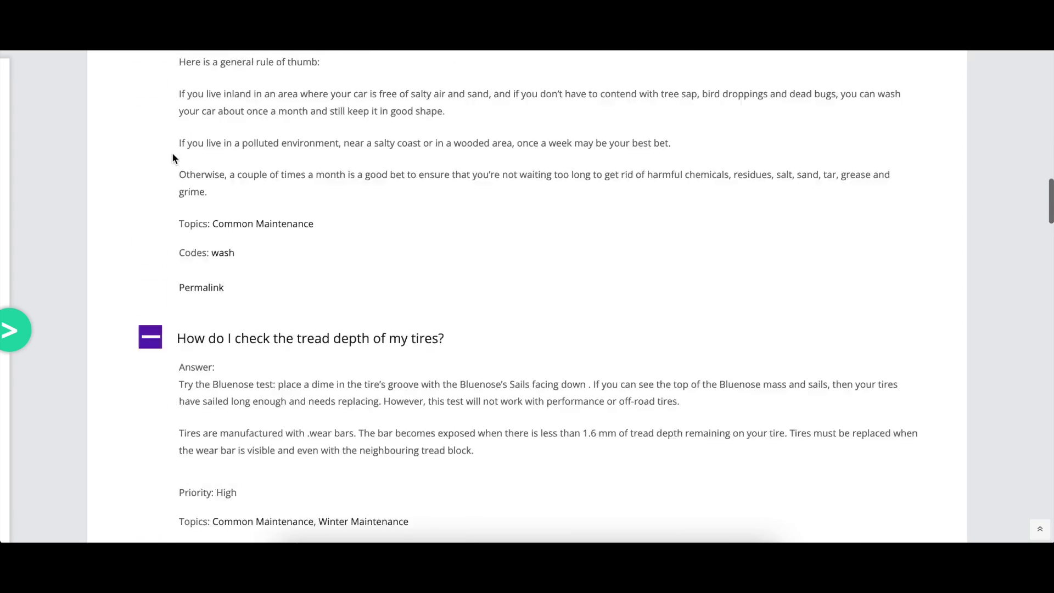
scroll(173, 152, up, 6)
scroll(173, 152, up, 8)
scroll(172, 153, up, 10)
scroll(172, 153, up, 3)
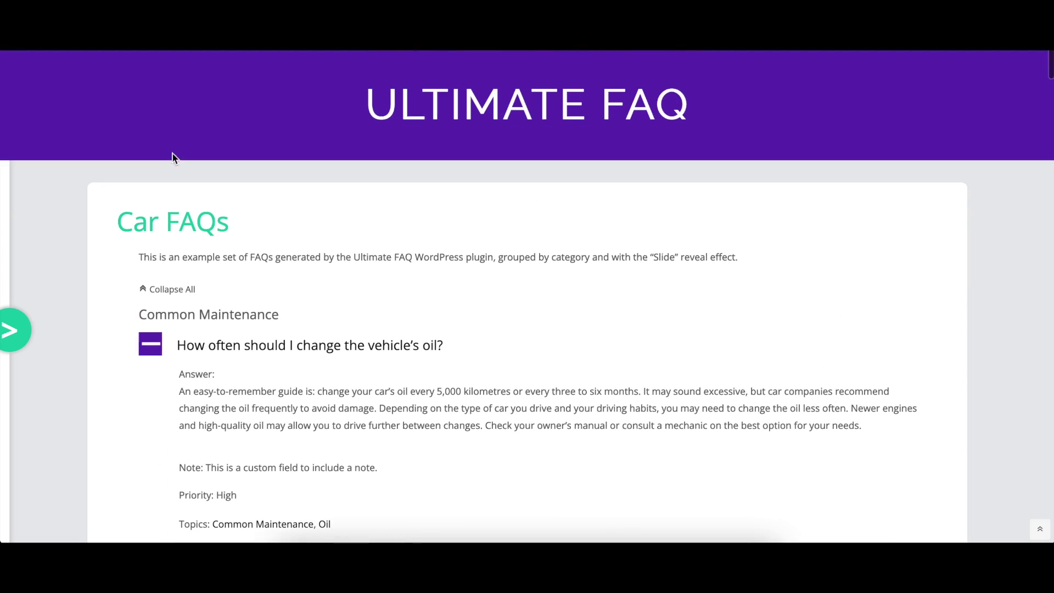
Step: Use Collapse All so only the question titles remain
click(164, 289)
scroll(211, 289, down, 4)
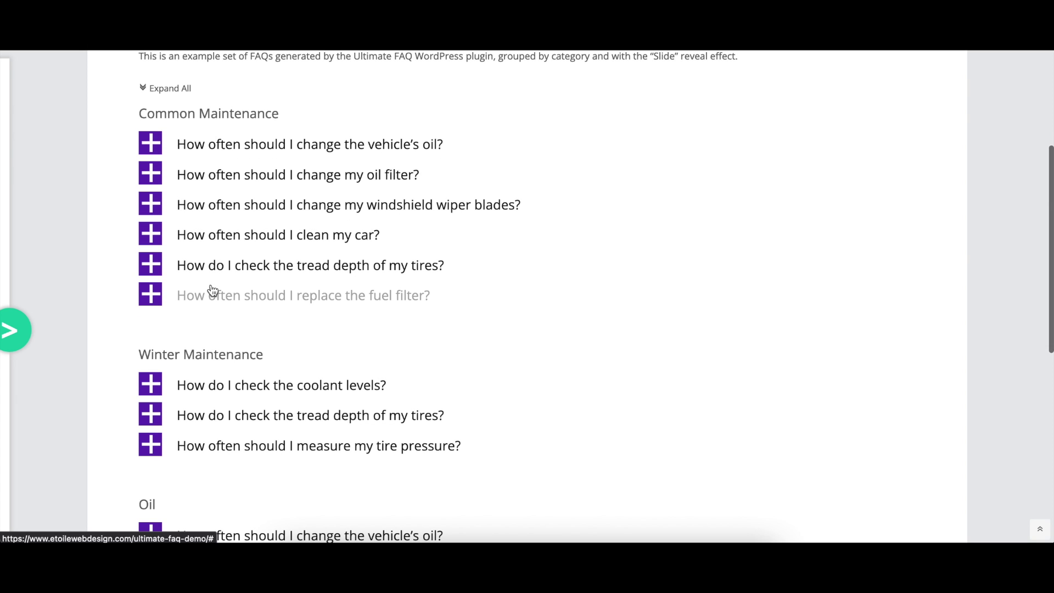
scroll(213, 290, up, 2)
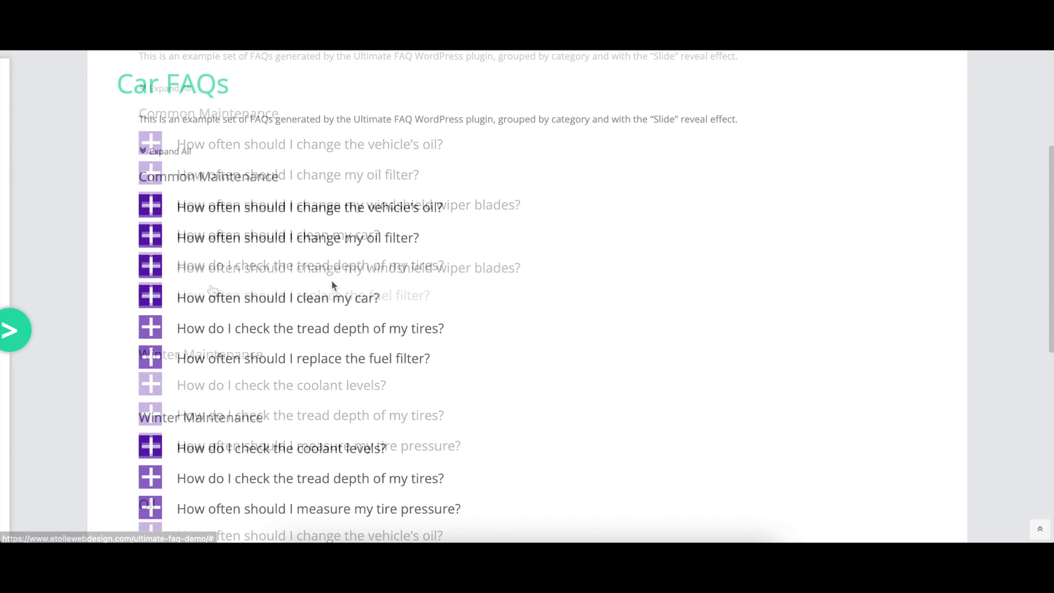
Step: Open, close and reopen the windshield wiper blades answer on the Car FAQs page
click(407, 281)
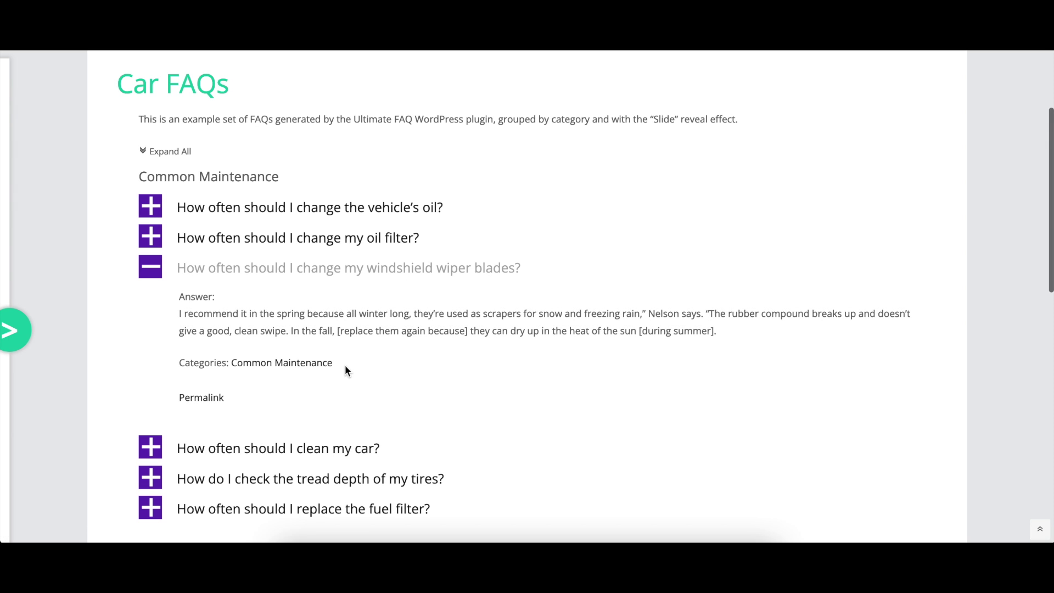
click(283, 268)
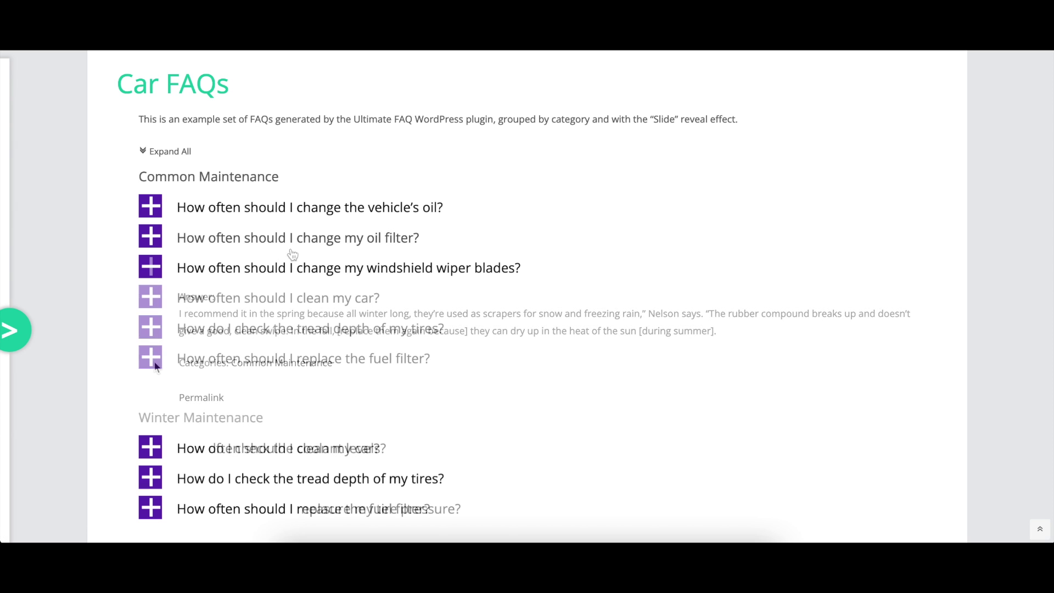
click(453, 277)
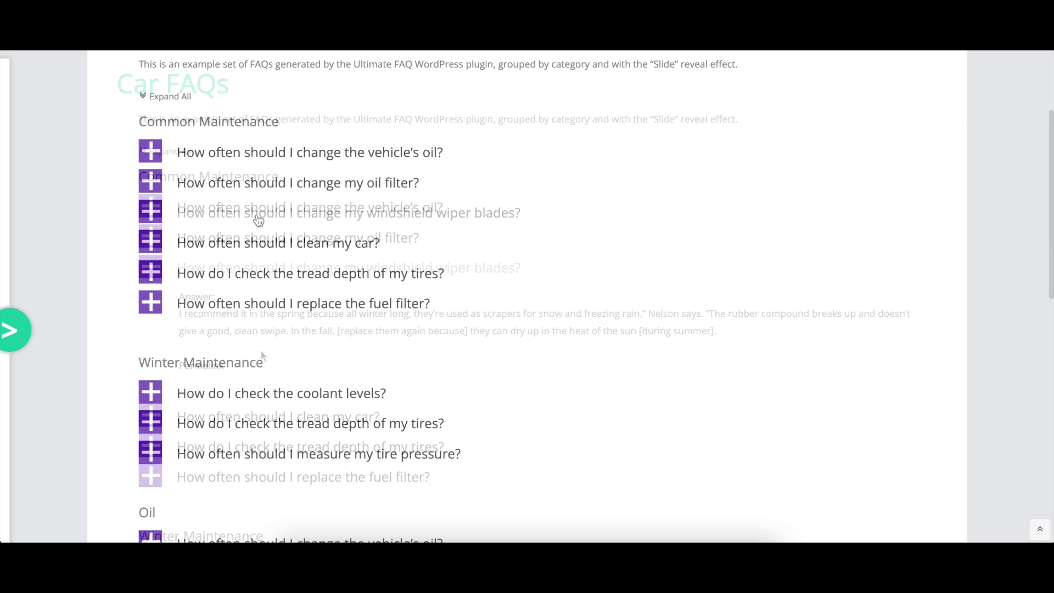
click(258, 219)
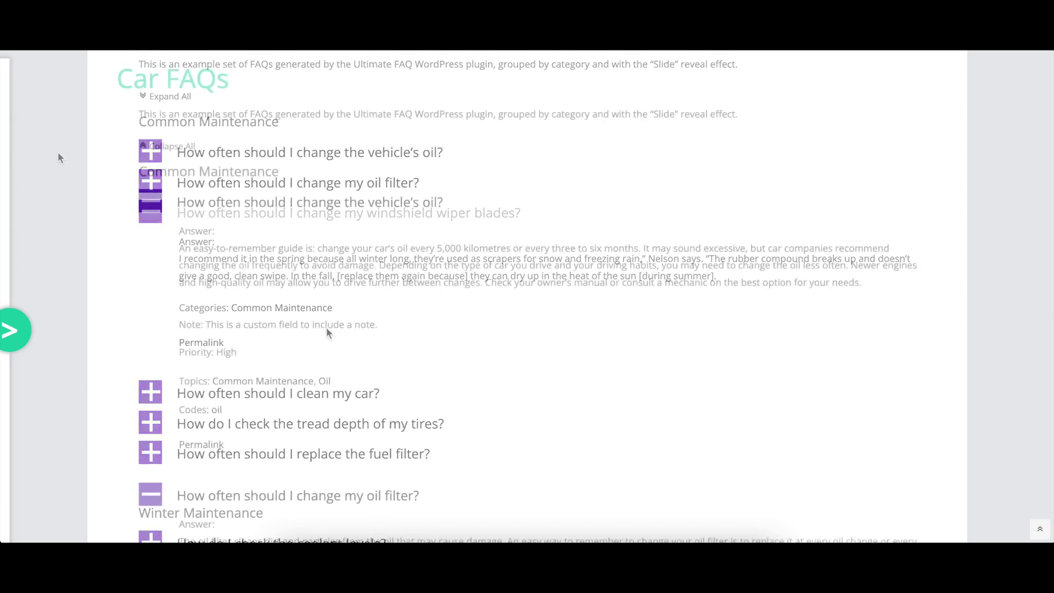
scroll(60, 158, down, 1)
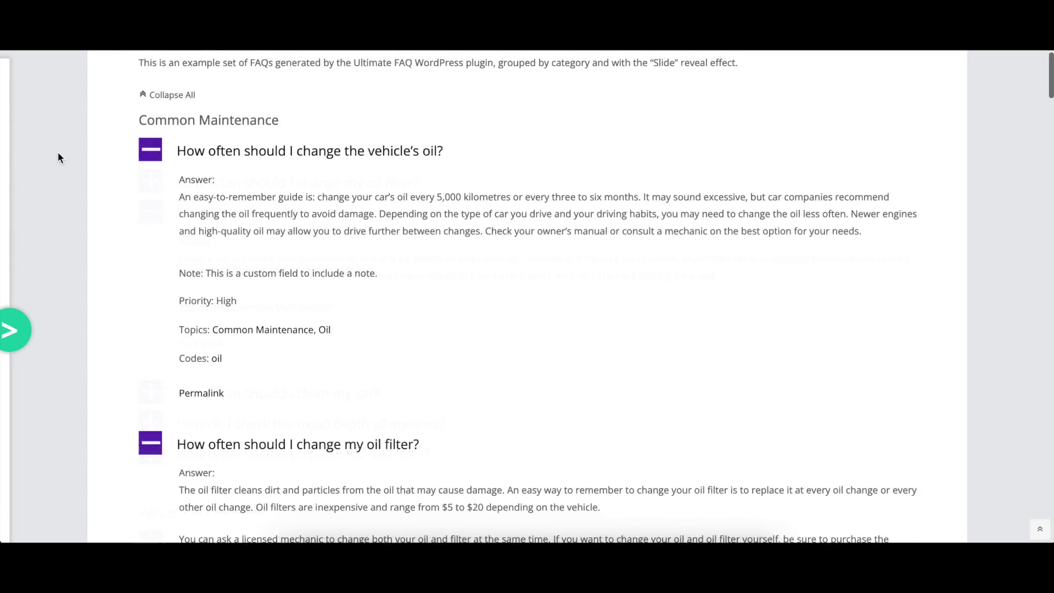
scroll(60, 158, down, 2)
scroll(60, 158, down, 2)
scroll(61, 158, down, 2)
scroll(58, 155, down, 4)
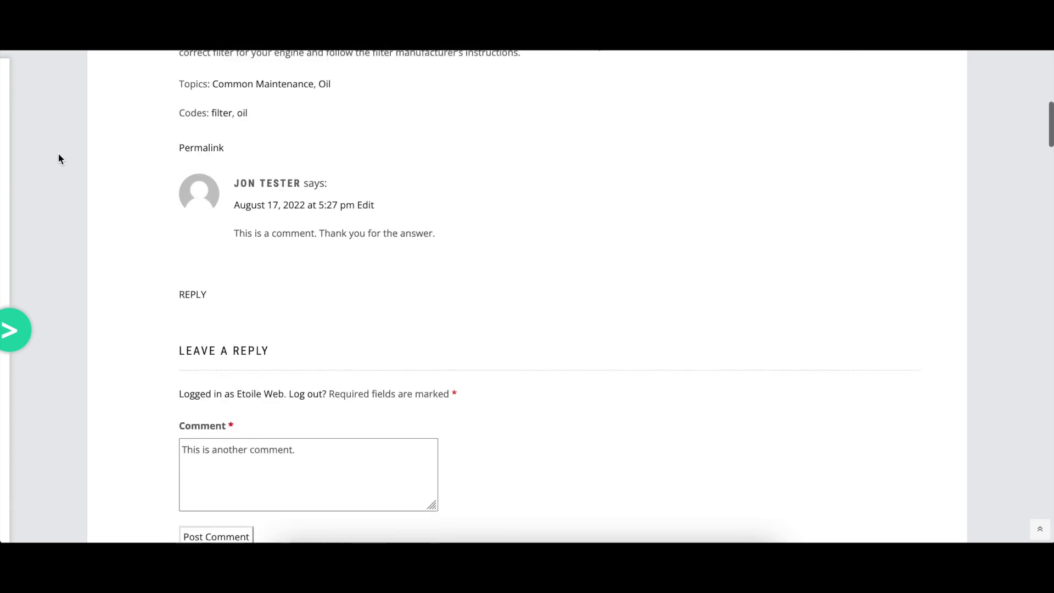
scroll(58, 156, down, 3)
scroll(58, 156, down, 3)
scroll(58, 156, down, 3)
scroll(59, 156, down, 4)
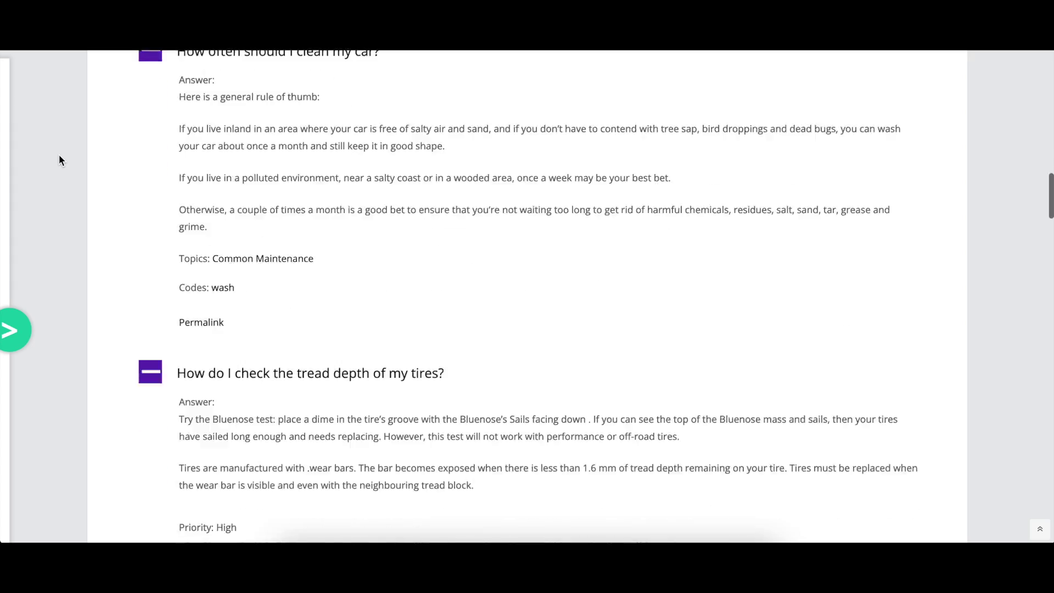
scroll(58, 156, down, 3)
scroll(59, 156, down, 3)
scroll(59, 156, down, 4)
scroll(59, 156, down, 4)
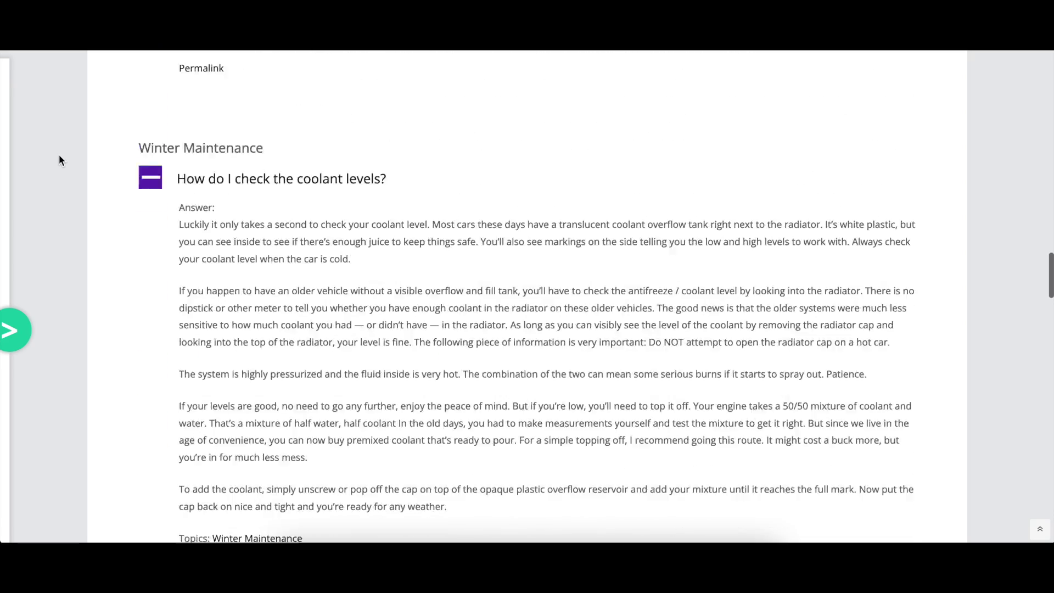
scroll(59, 156, down, 3)
scroll(59, 156, down, 2)
scroll(59, 156, down, 4)
scroll(58, 155, down, 4)
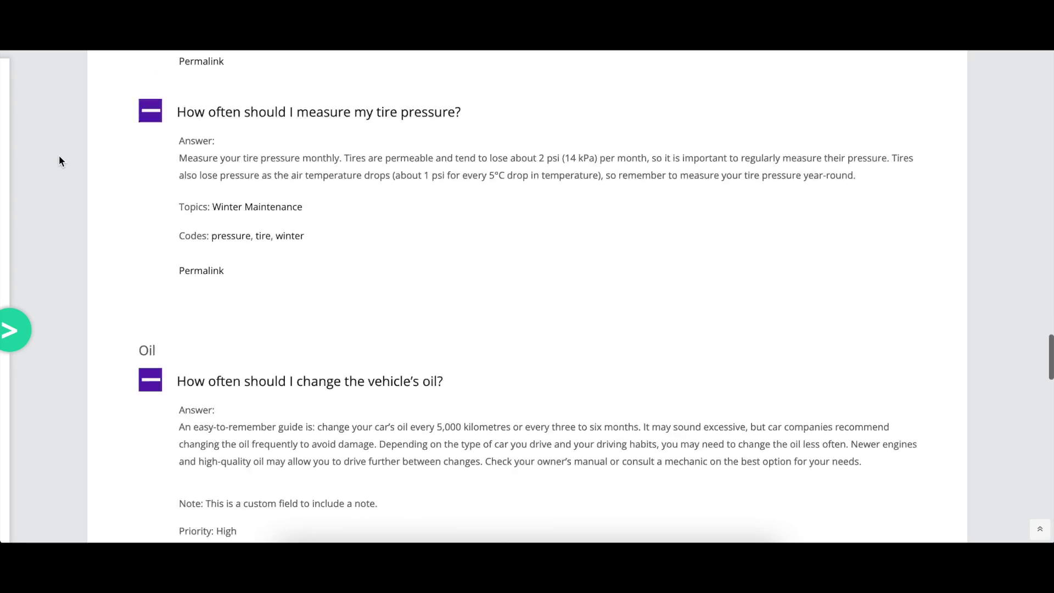
scroll(59, 156, down, 4)
scroll(58, 156, down, 3)
scroll(59, 155, down, 3)
scroll(60, 156, down, 3)
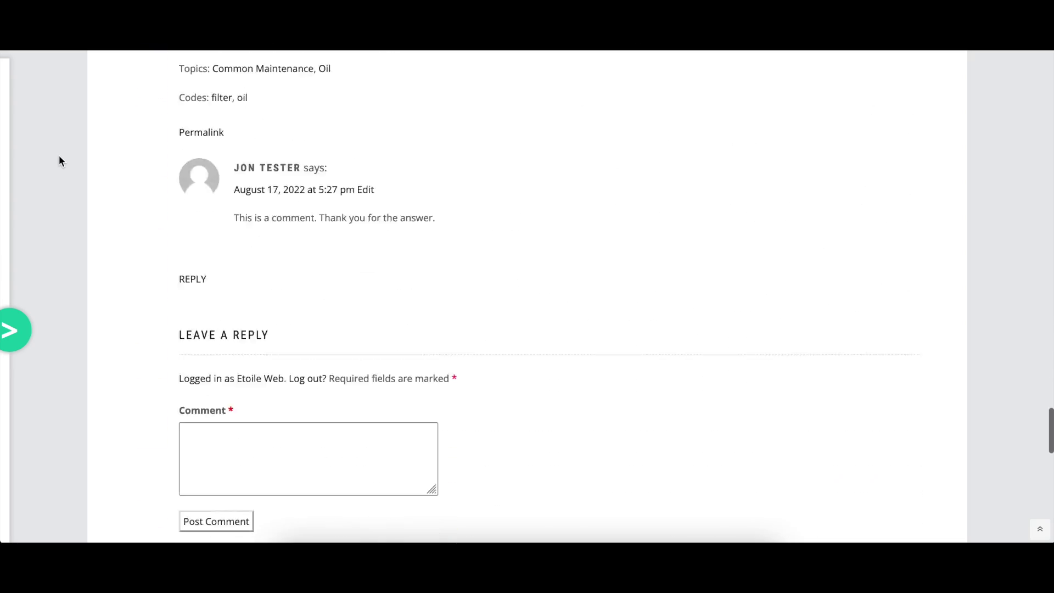
scroll(59, 156, down, 3)
scroll(59, 156, down, 3)
scroll(59, 156, down, 4)
scroll(60, 155, down, 3)
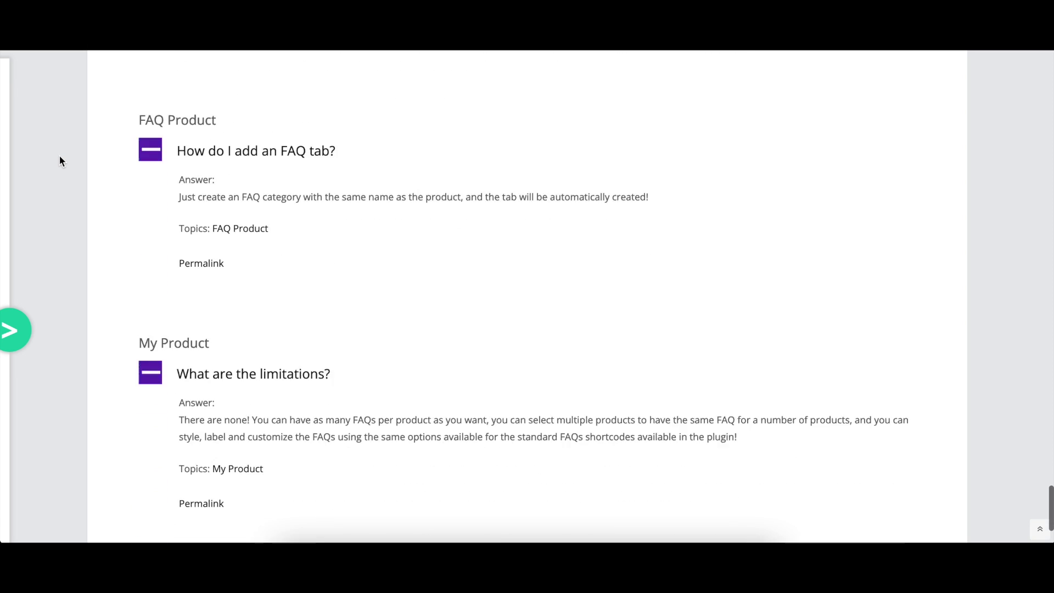
scroll(59, 156, down, 3)
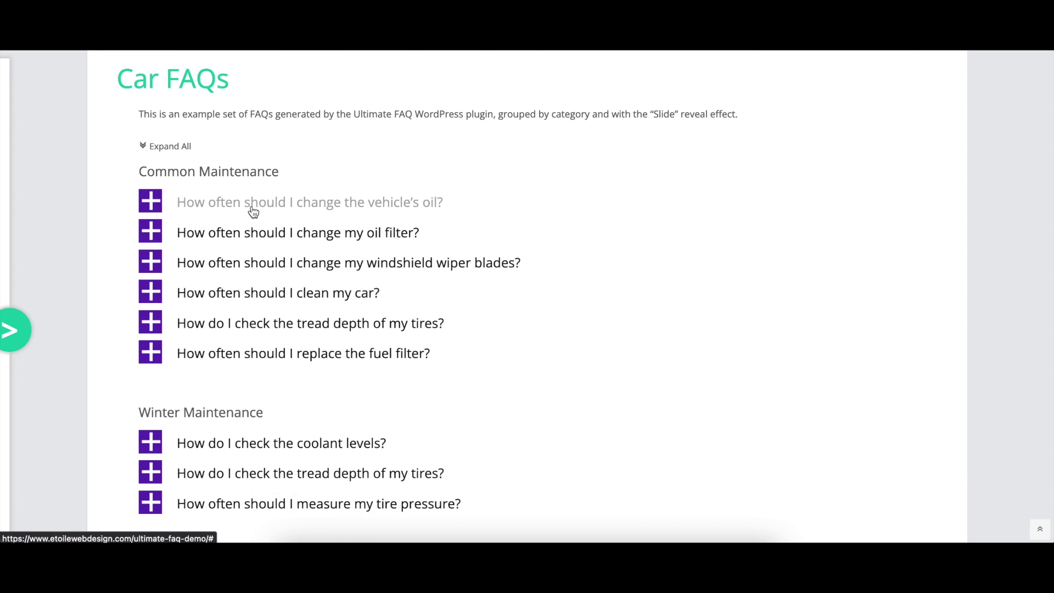
Step: Open the vehicle's oil answer, then the Winter Maintenance coolant-levels answer, and use Back to Top
click(253, 211)
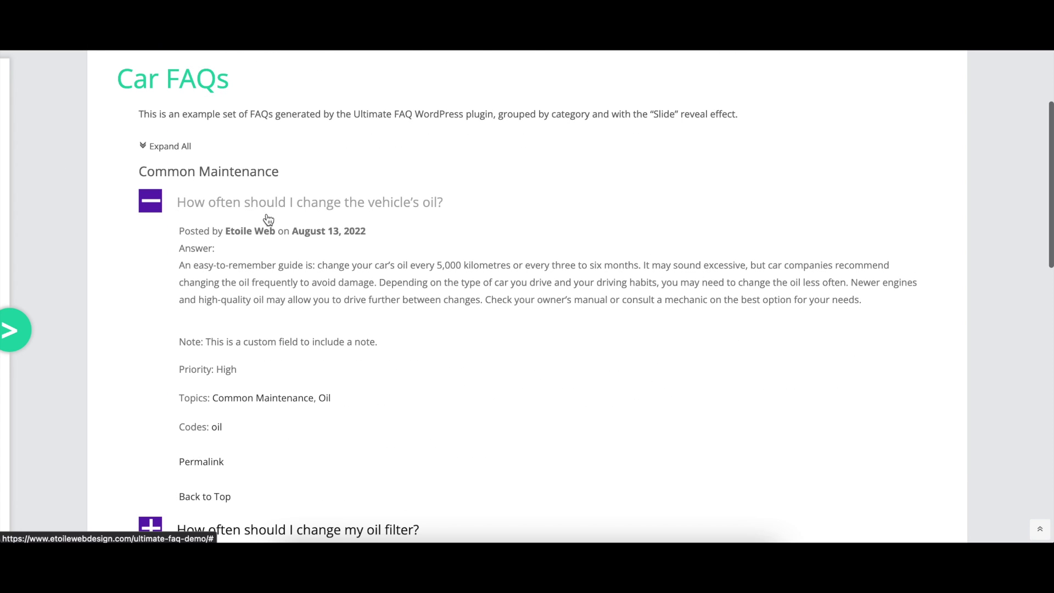
drag(276, 230, 244, 230)
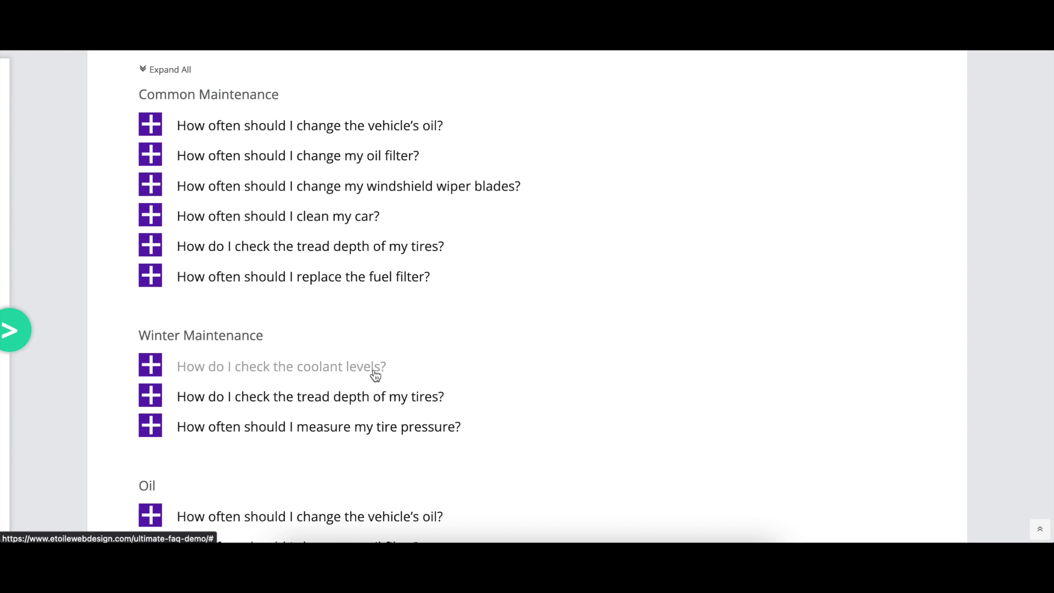
click(374, 368)
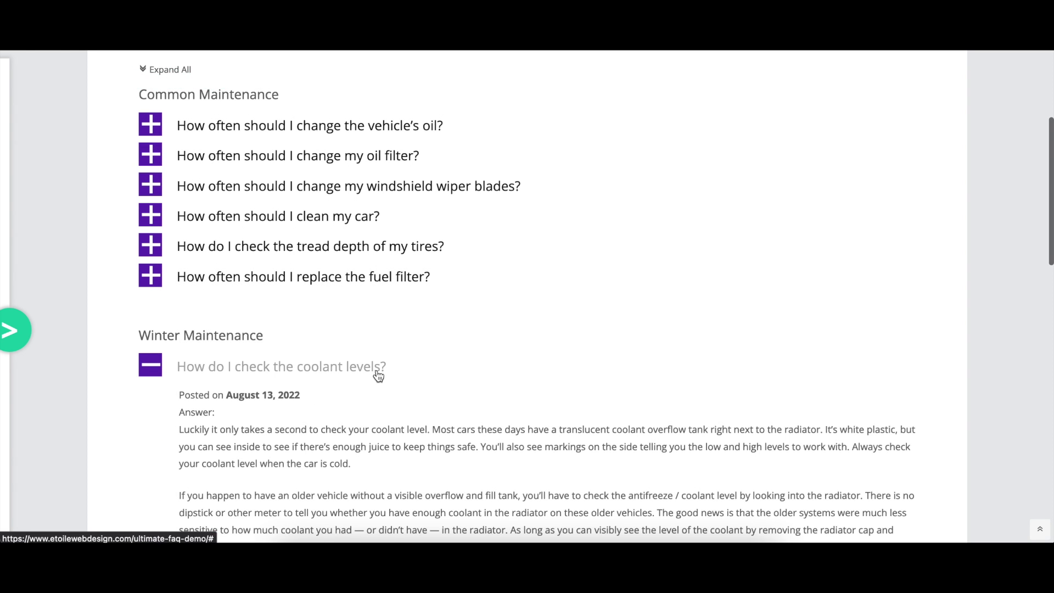
scroll(340, 335, down, 2)
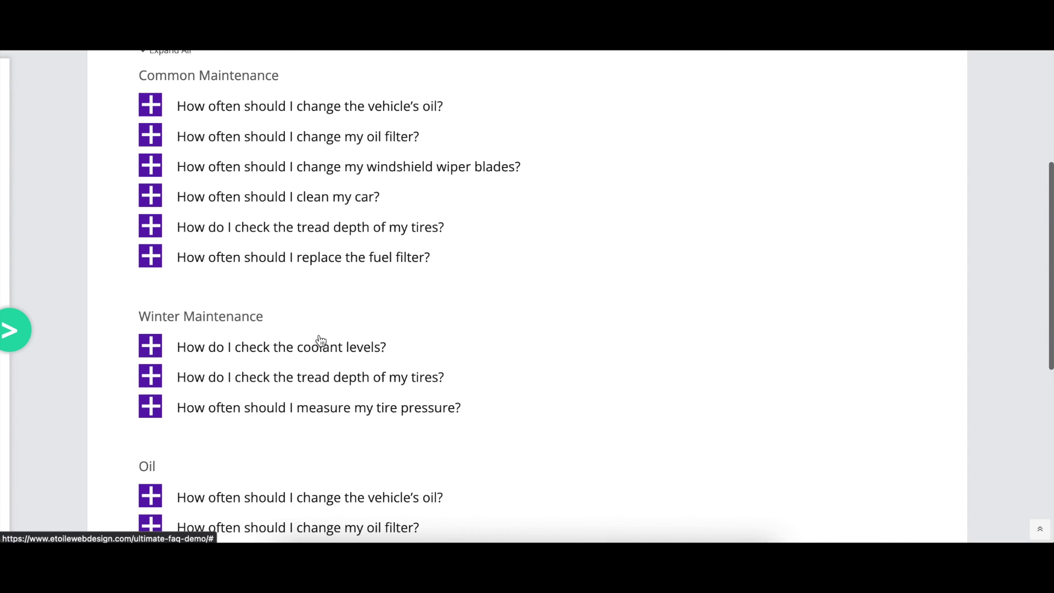
click(321, 341)
scroll(375, 347, down, 3)
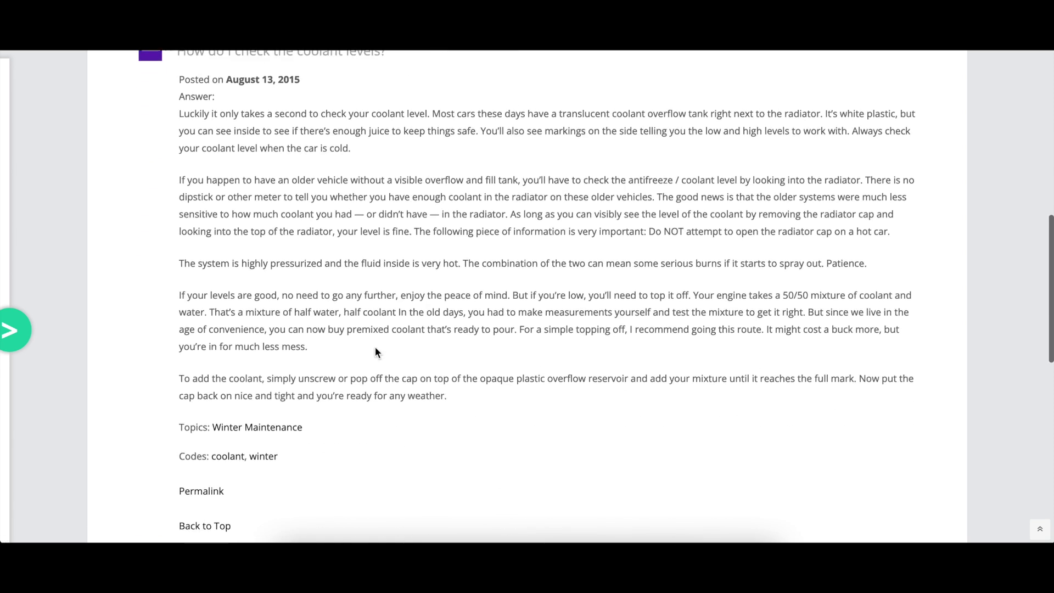
scroll(374, 347, down, 1)
click(218, 470)
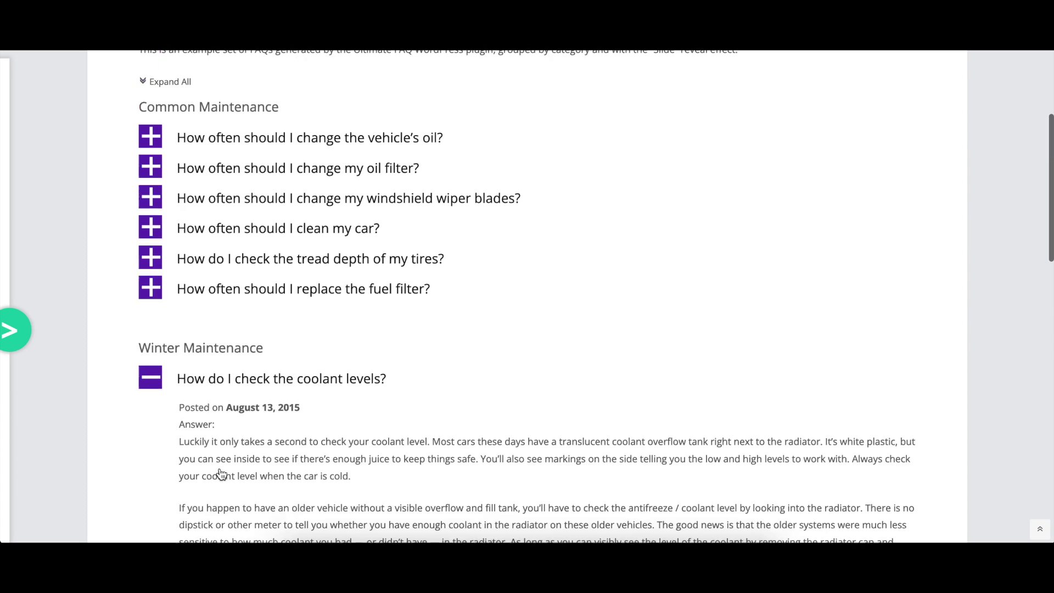